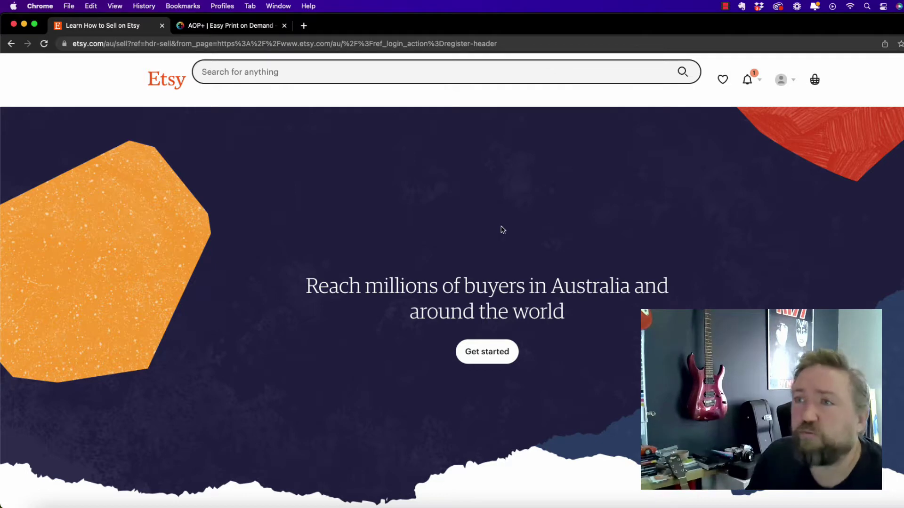
# - Start setting up a new shop and set the shop language to English
pyautogui.scroll(-3, 394, 227)
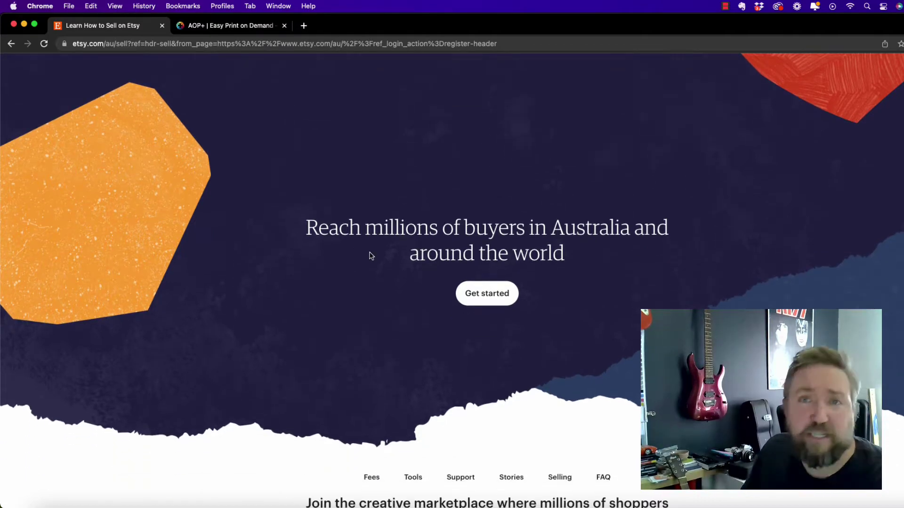
pyautogui.click(489, 295)
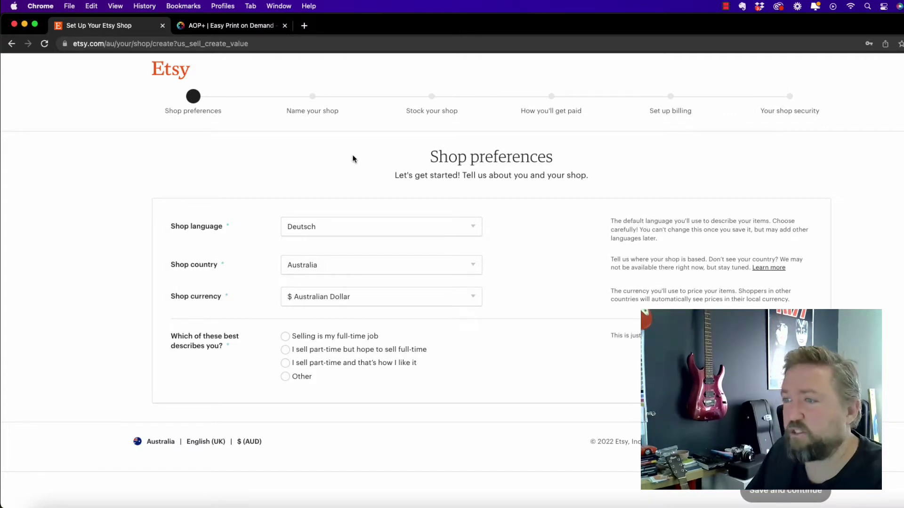
pyautogui.click(371, 229)
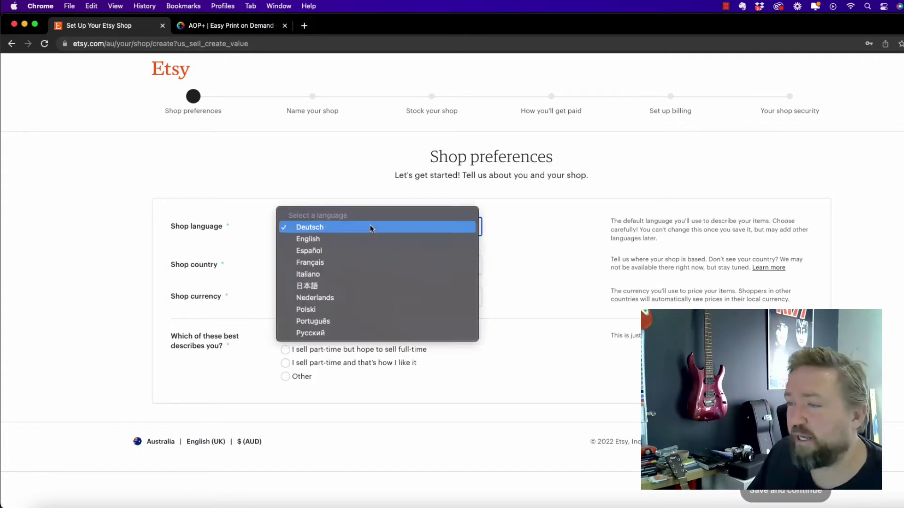
pyautogui.click(363, 235)
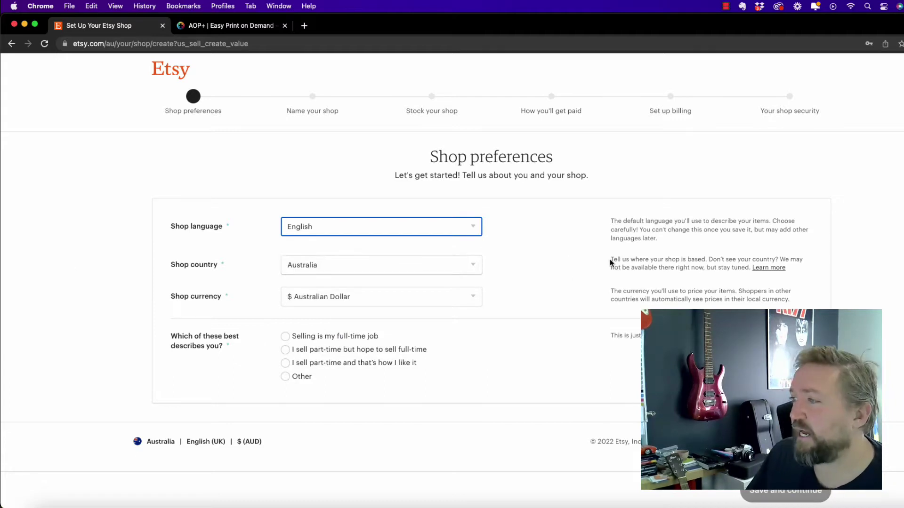
pyautogui.moveTo(608, 259); pyautogui.dragTo(816, 270)
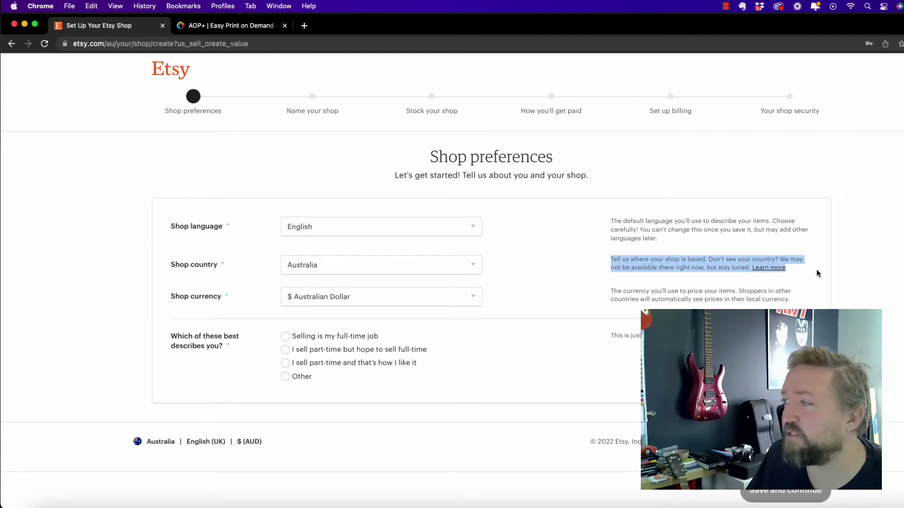
pyautogui.click(555, 262)
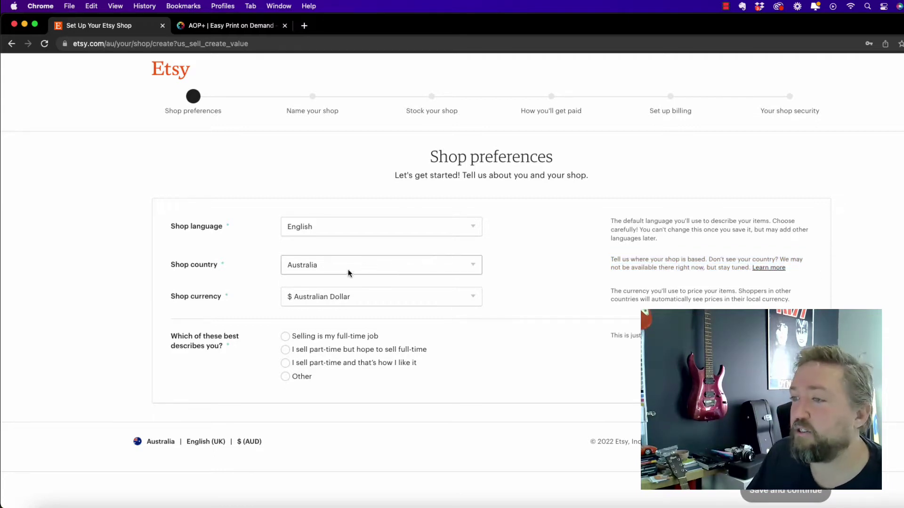
# - Set the shop currency to United States Dollar and mark selling as a full-time job
pyautogui.click(474, 297)
pyautogui.click(408, 248)
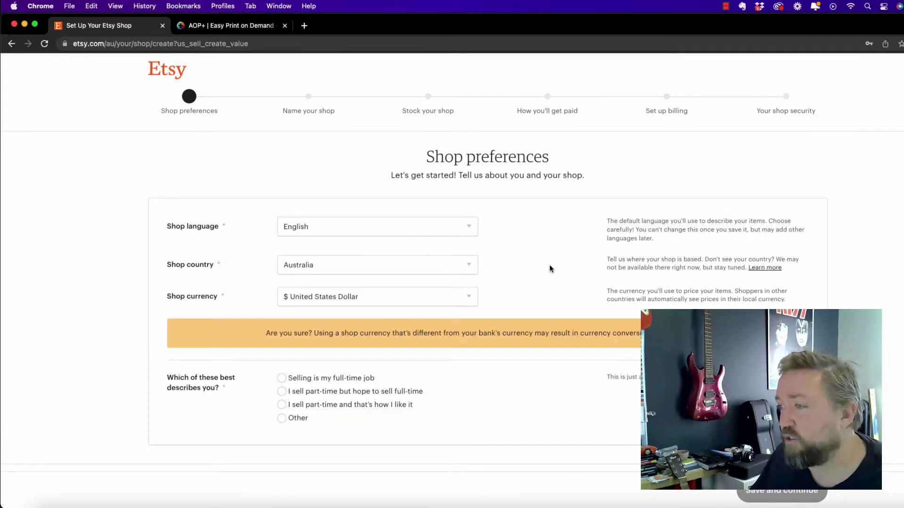
pyautogui.scroll(-1, 548, 249)
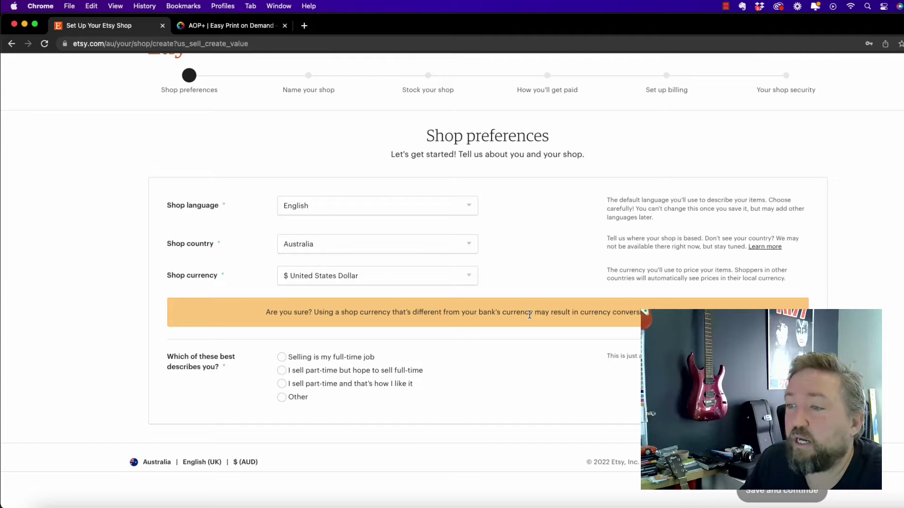
pyautogui.click(414, 371)
pyautogui.click(296, 357)
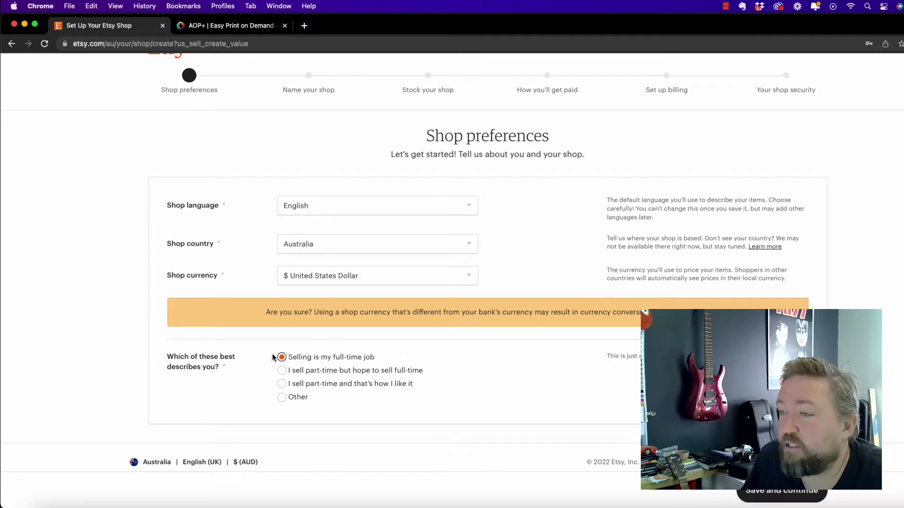
# - Save the preferences, enter a shop name, pick an available suggested name and save it
pyautogui.click(783, 491)
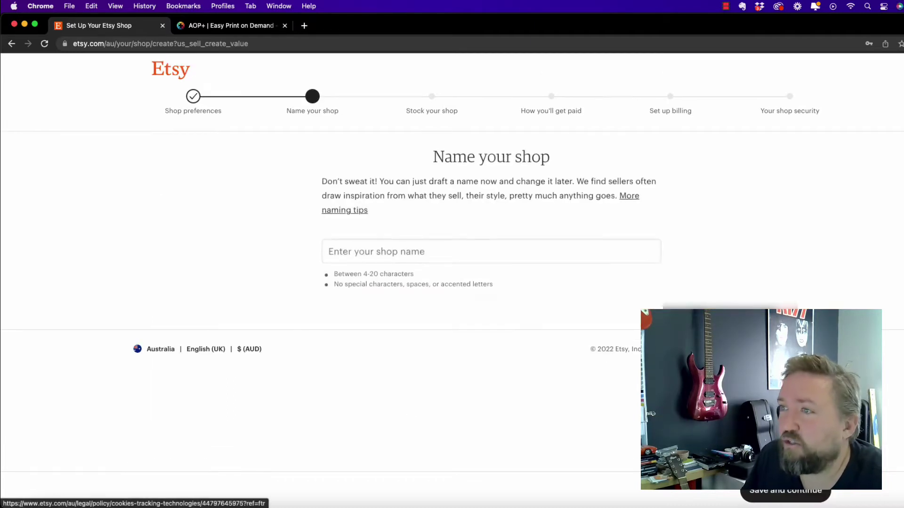
pyautogui.click(449, 252)
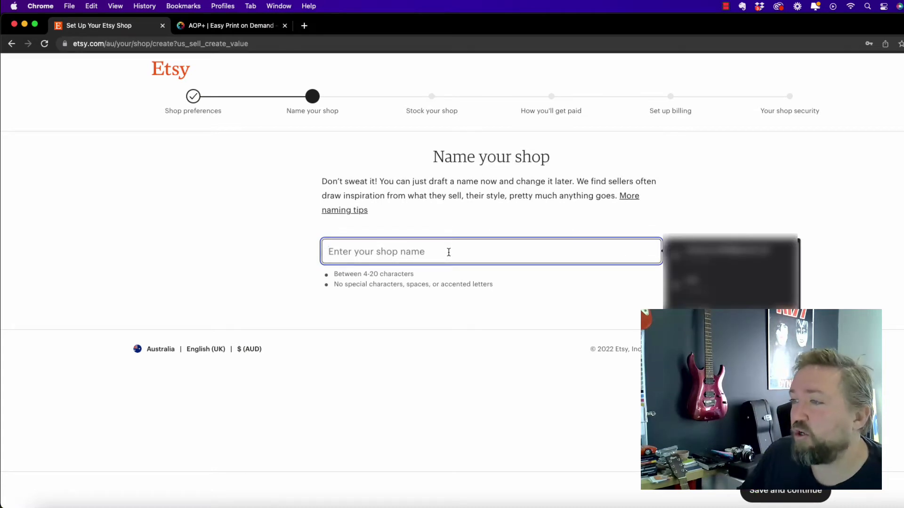
pyautogui.click(263, 238)
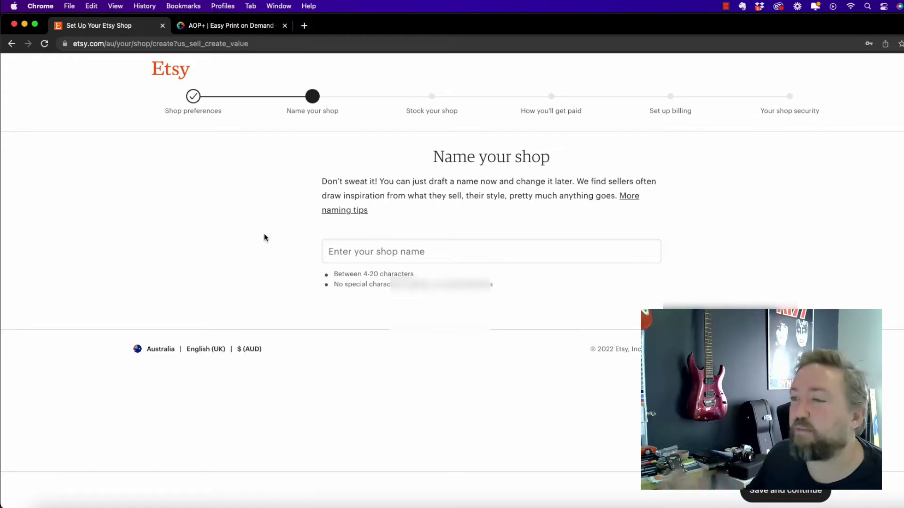
pyautogui.click(383, 253)
pyautogui.write('Lyndon')
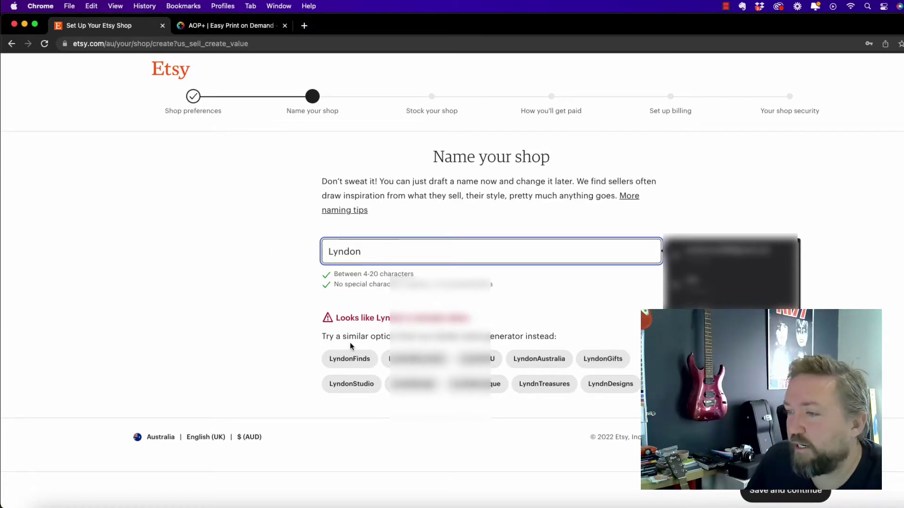
pyautogui.click(357, 386)
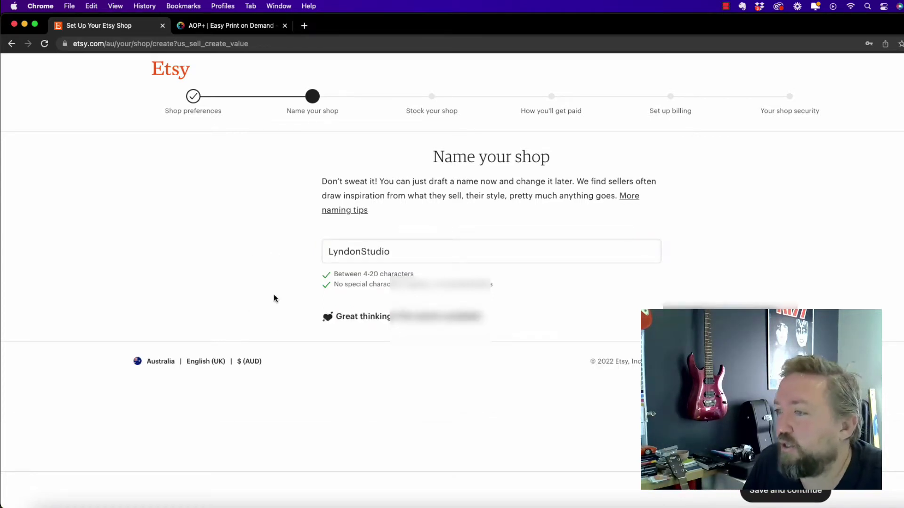
pyautogui.click(785, 495)
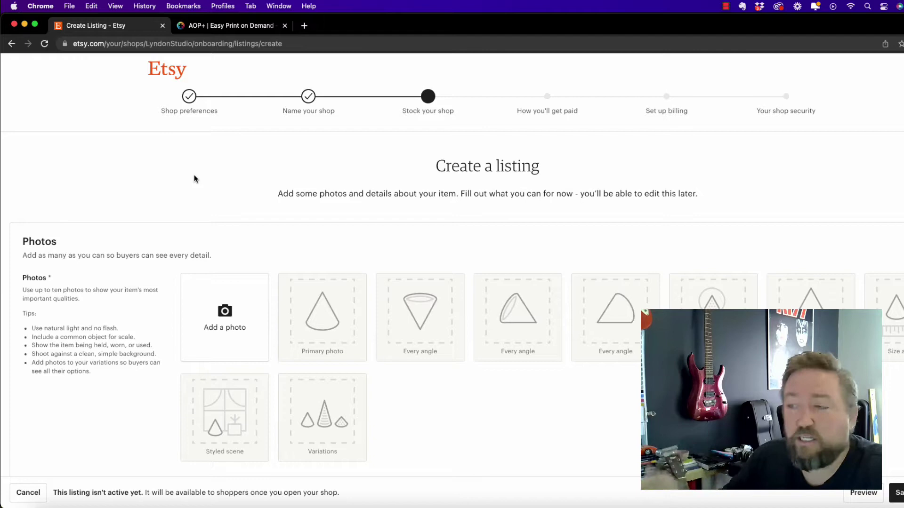
# - Review the Create a listing form and fill in the listing title
pyautogui.scroll(-2, 218, 229)
pyautogui.scroll(-2, 216, 229)
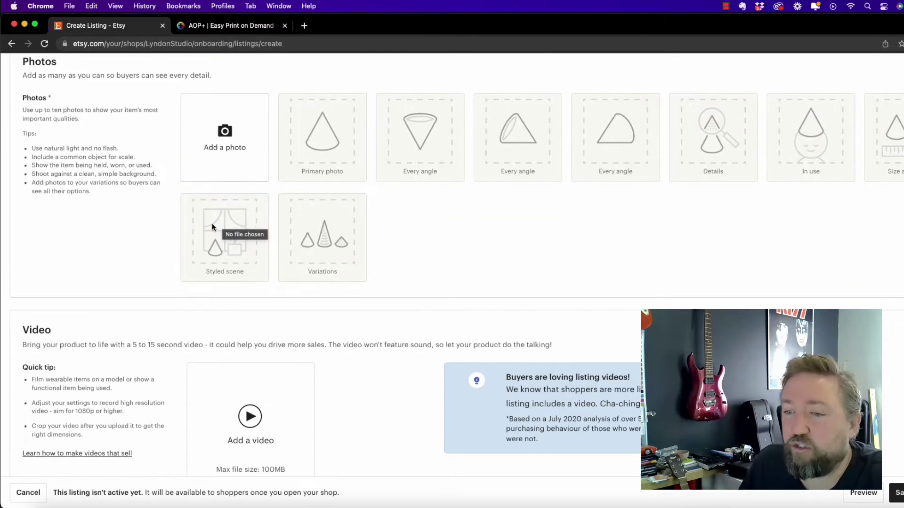
pyautogui.scroll(-4, 206, 121)
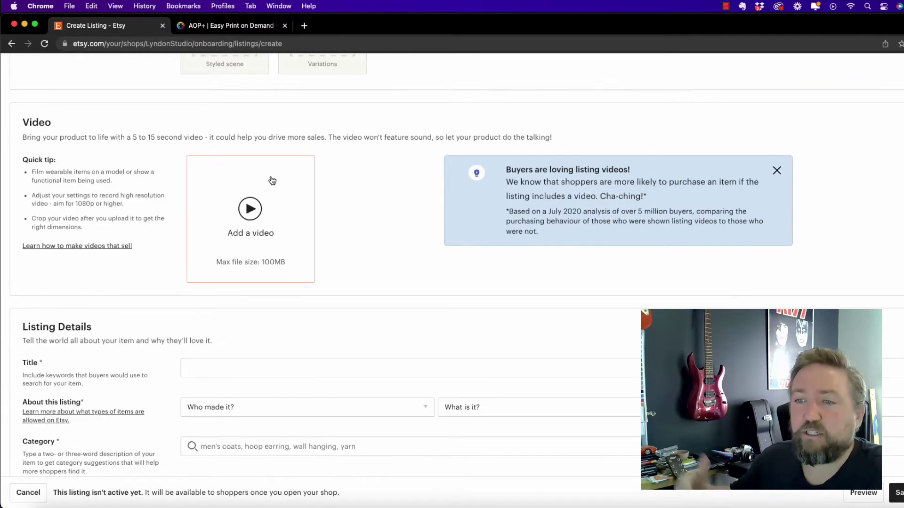
pyautogui.scroll(5, 227, 100)
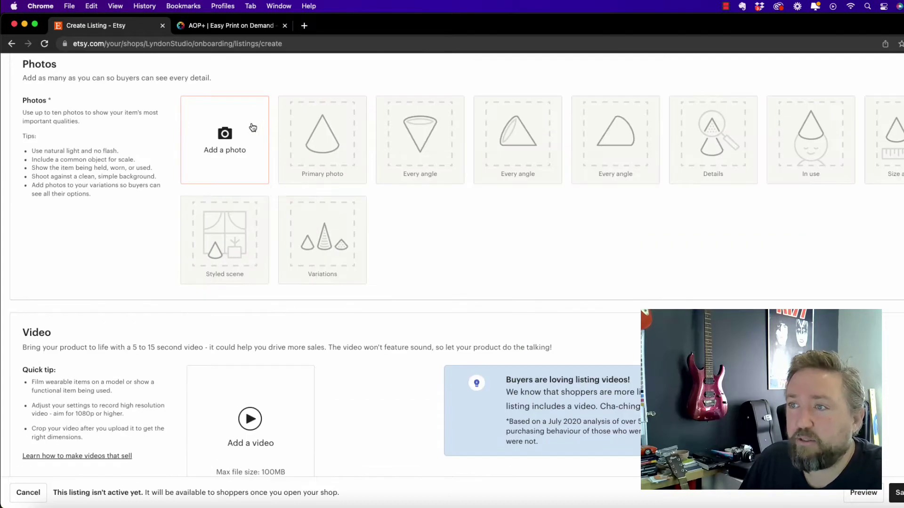
pyautogui.scroll(-3, 252, 125)
pyautogui.scroll(-5, 230, 147)
pyautogui.click(215, 262)
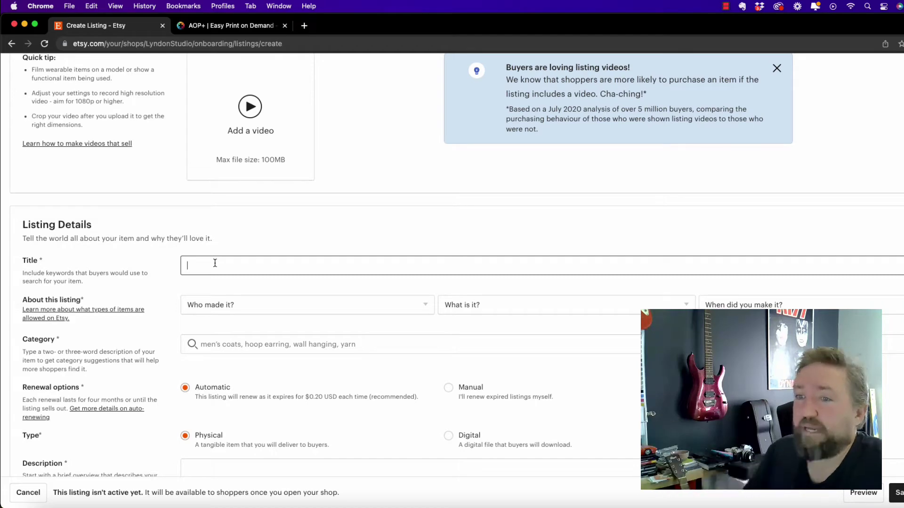
# - Write the listing description and work through the remaining listing fields
pyautogui.scroll(-9, 218, 275)
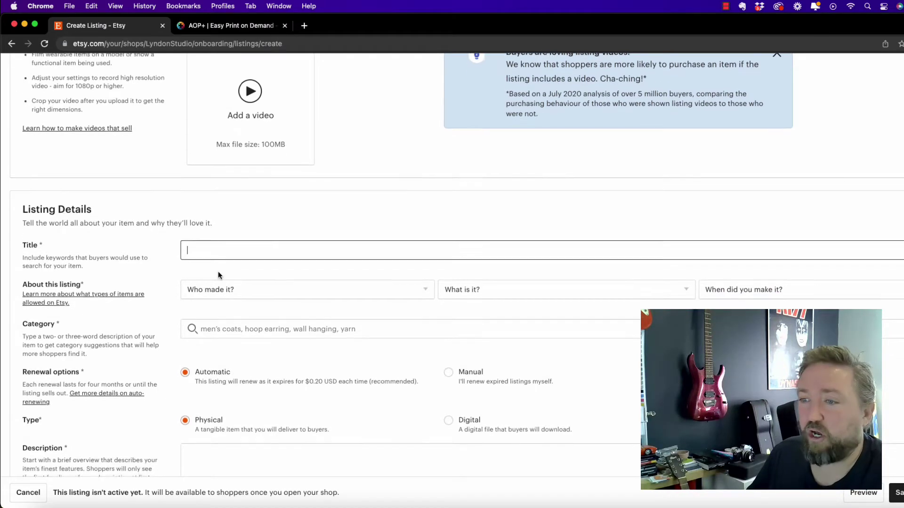
pyautogui.scroll(2, 210, 206)
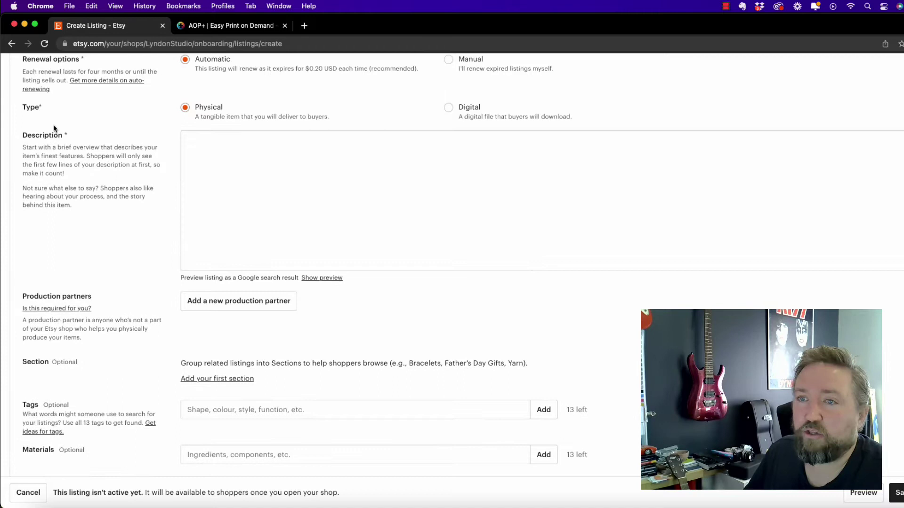
pyautogui.doubleClick(40, 107)
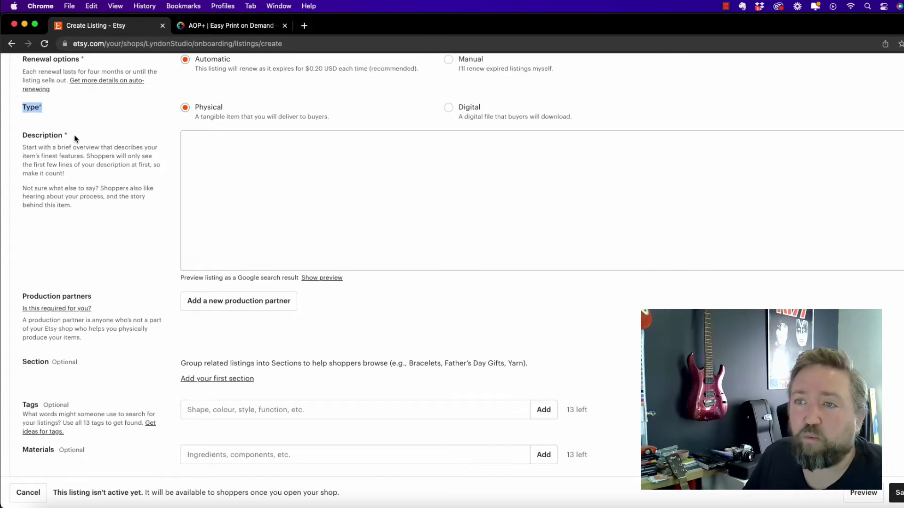
pyautogui.moveTo(69, 135); pyautogui.dragTo(17, 139)
pyautogui.click(270, 152)
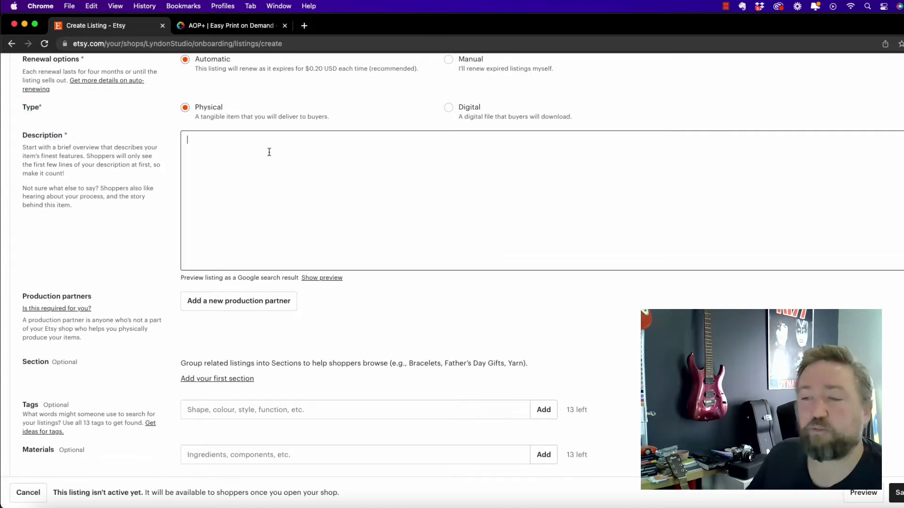
pyautogui.scroll(-10, 269, 152)
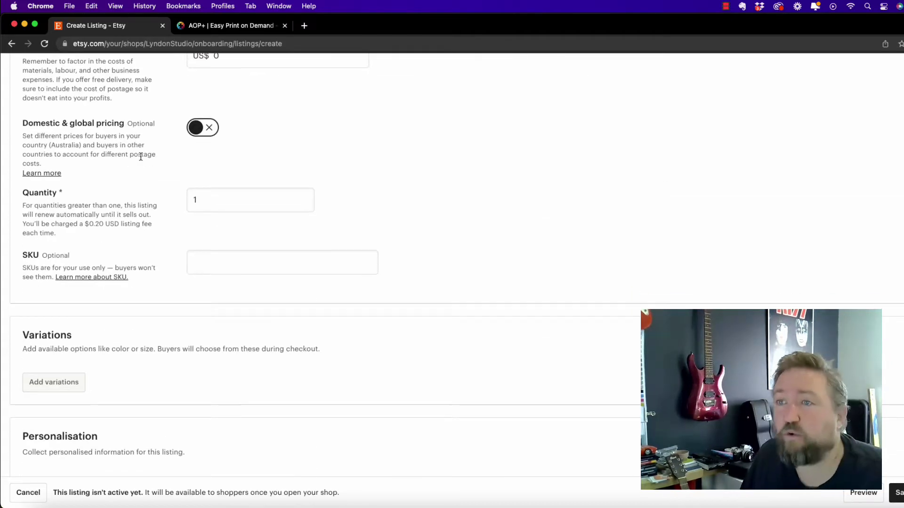
pyautogui.scroll(-3, 137, 158)
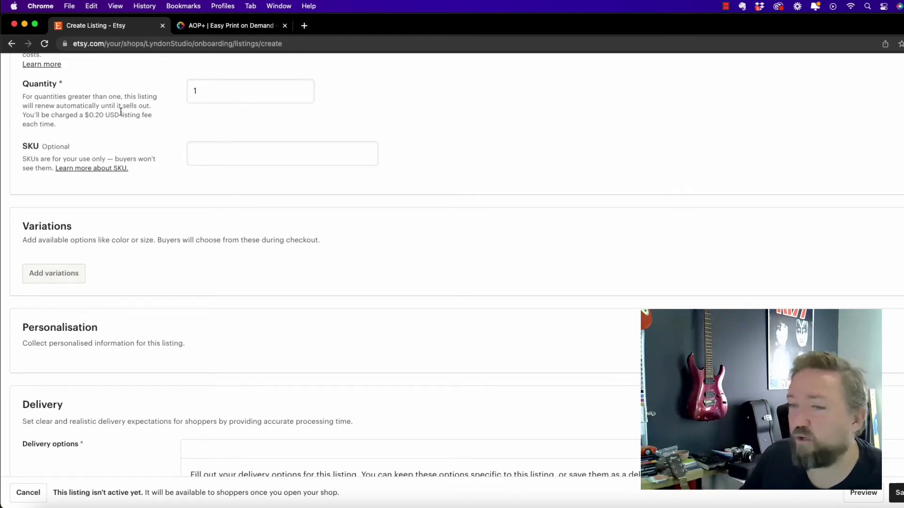
pyautogui.scroll(-7, 289, 144)
pyautogui.scroll(-10, 416, 147)
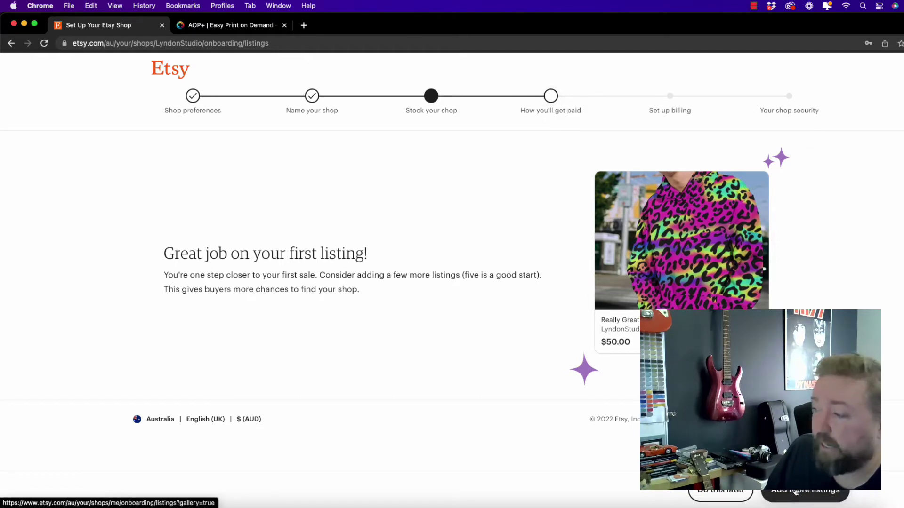
pyautogui.click(715, 492)
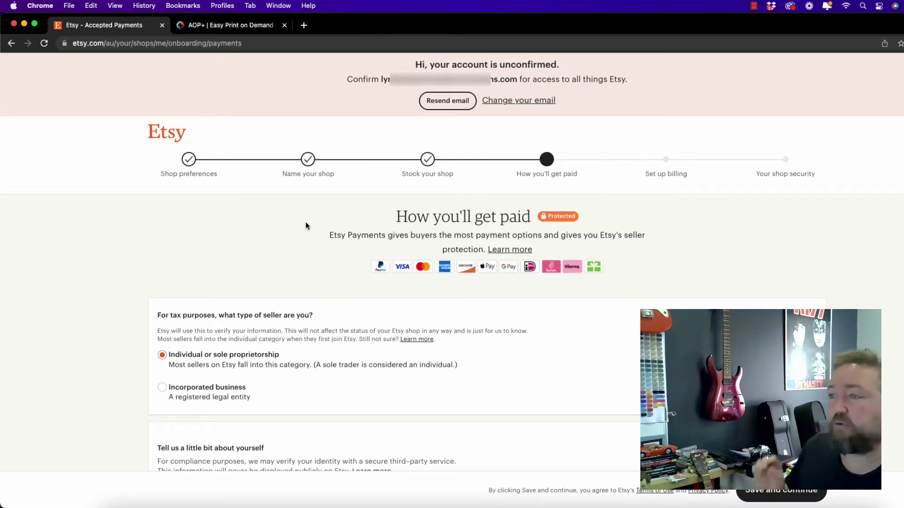
pyautogui.scroll(-5, 283, 221)
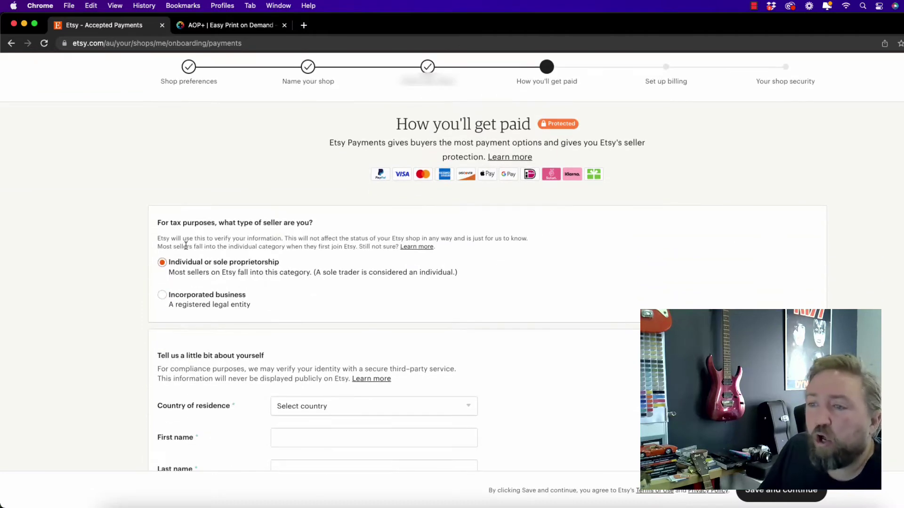
pyautogui.scroll(-1, 208, 214)
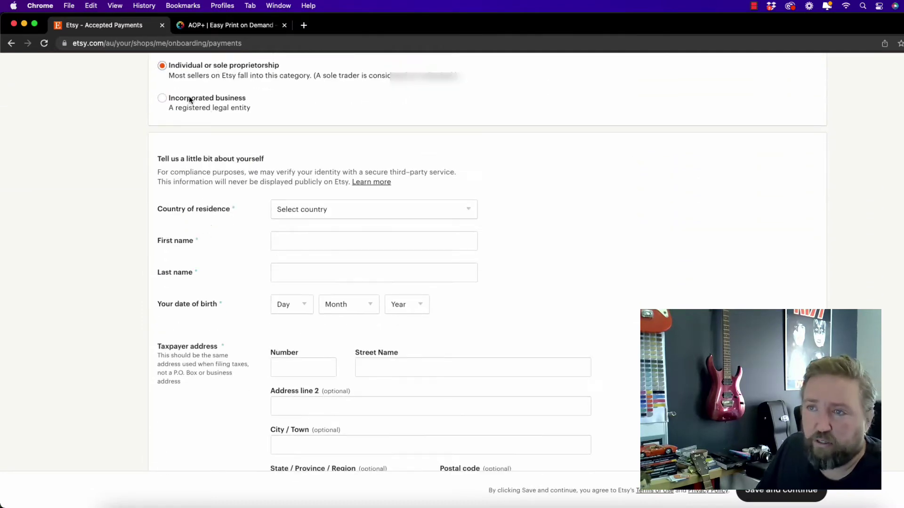
pyautogui.scroll(3, 219, 96)
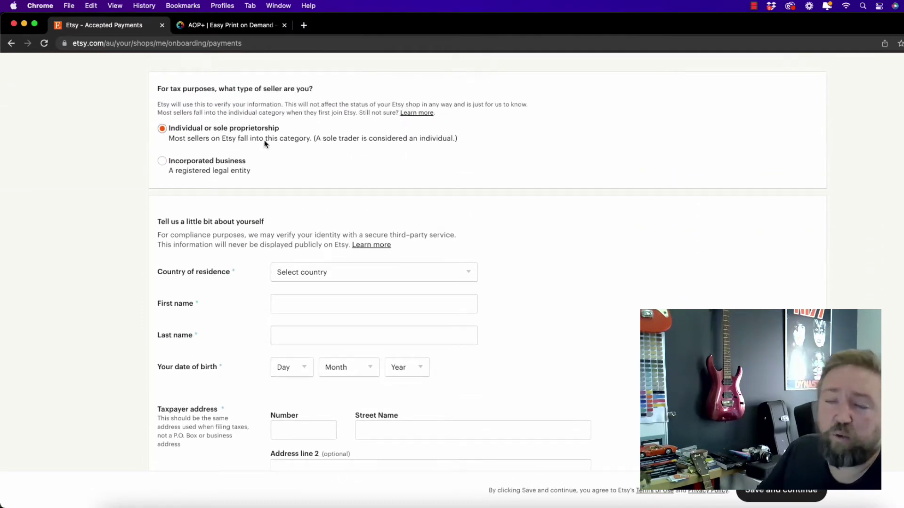
pyautogui.scroll(-5, 264, 222)
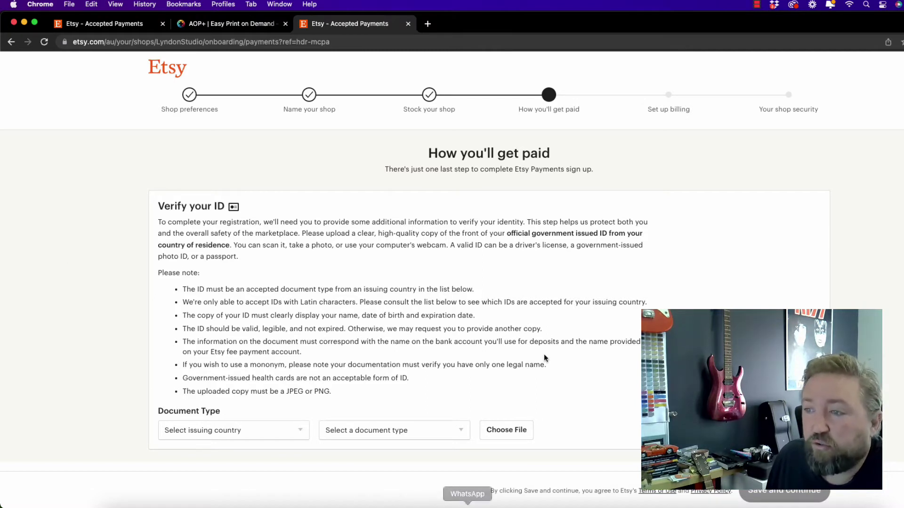
# - Check the accepted ID document types in the Document Type list without choosing one
pyautogui.click(418, 430)
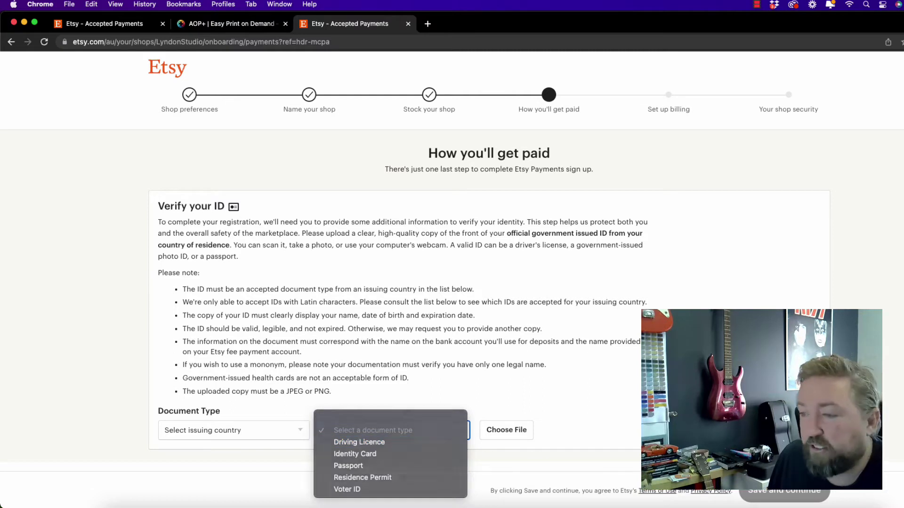
pyautogui.click(419, 395)
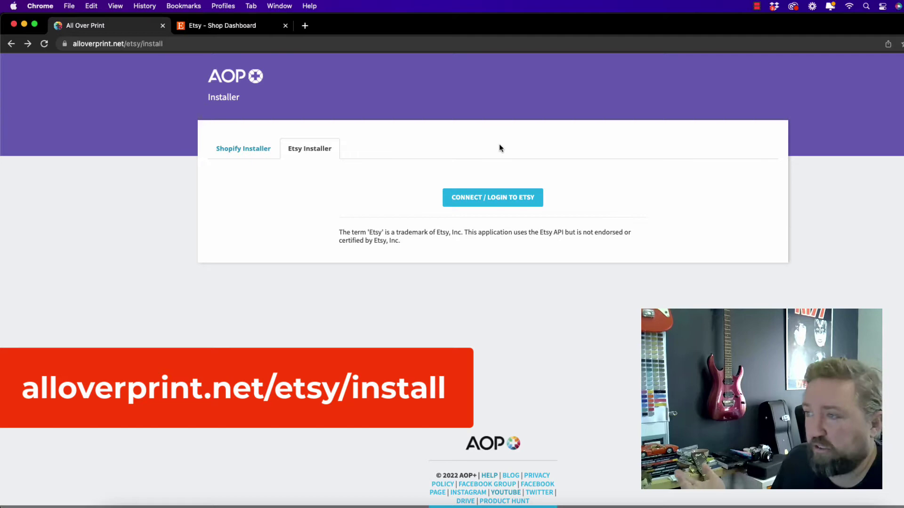
# - Connect AOP+ to the Etsy shop and grant the app access on the authorisation page
pyautogui.click(488, 206)
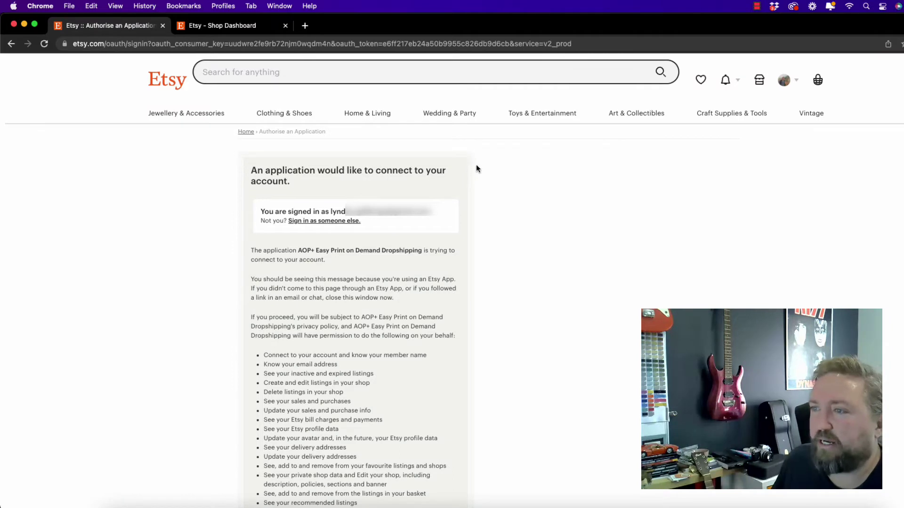
pyautogui.scroll(-5, 338, 184)
pyautogui.scroll(-3, 338, 185)
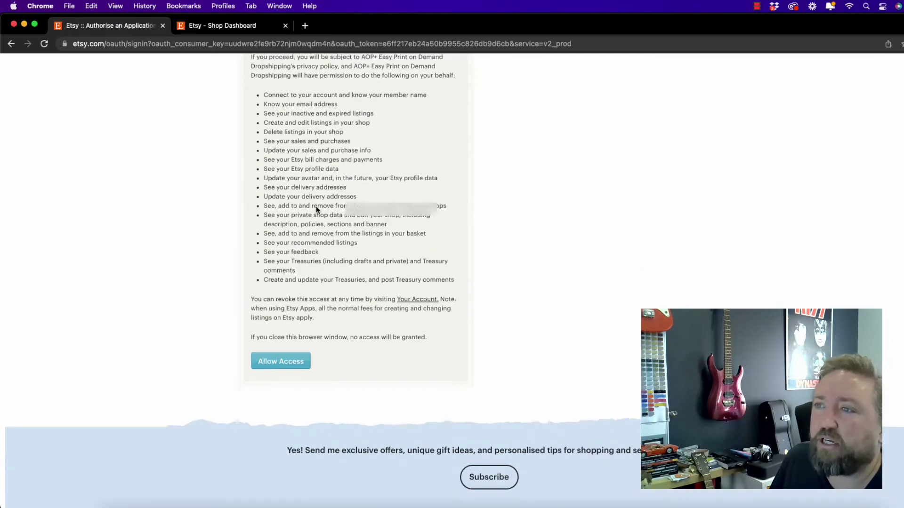
pyautogui.scroll(2, 301, 141)
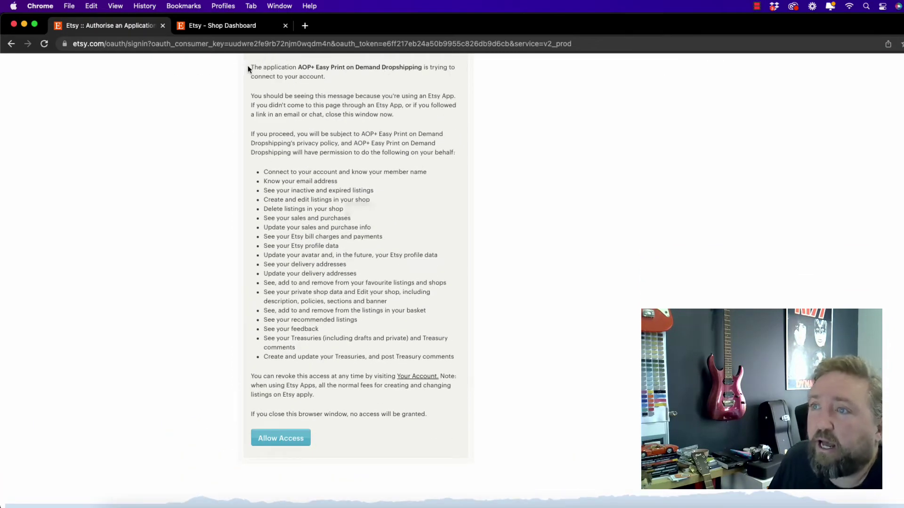
pyautogui.moveTo(248, 69); pyautogui.dragTo(374, 79)
pyautogui.click(377, 97)
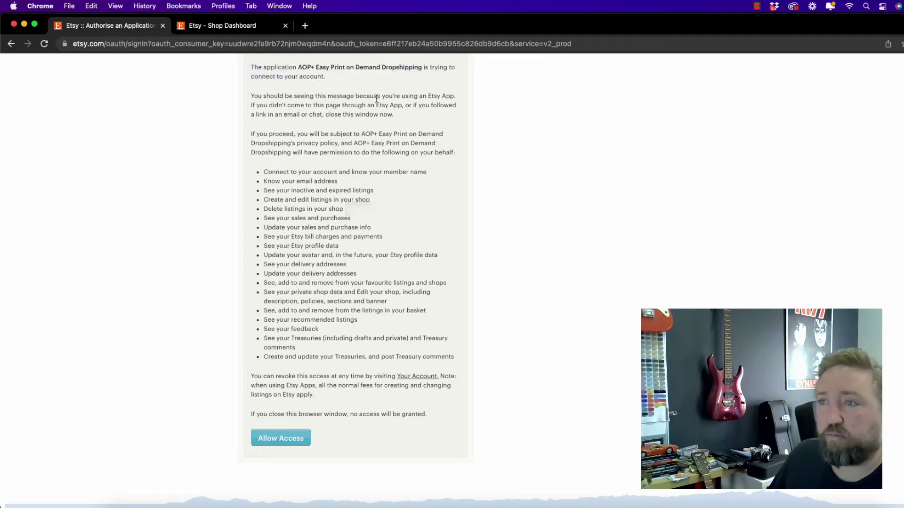
pyautogui.scroll(-3, 378, 99)
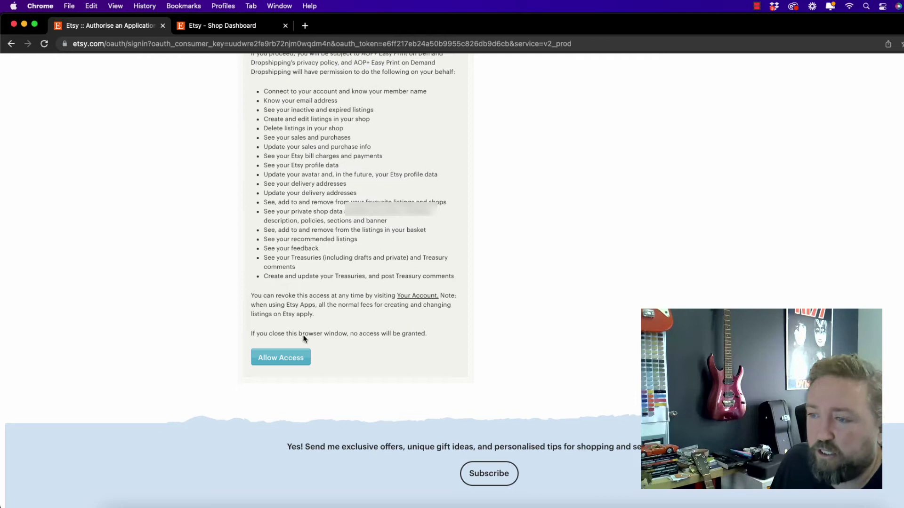
pyautogui.click(271, 356)
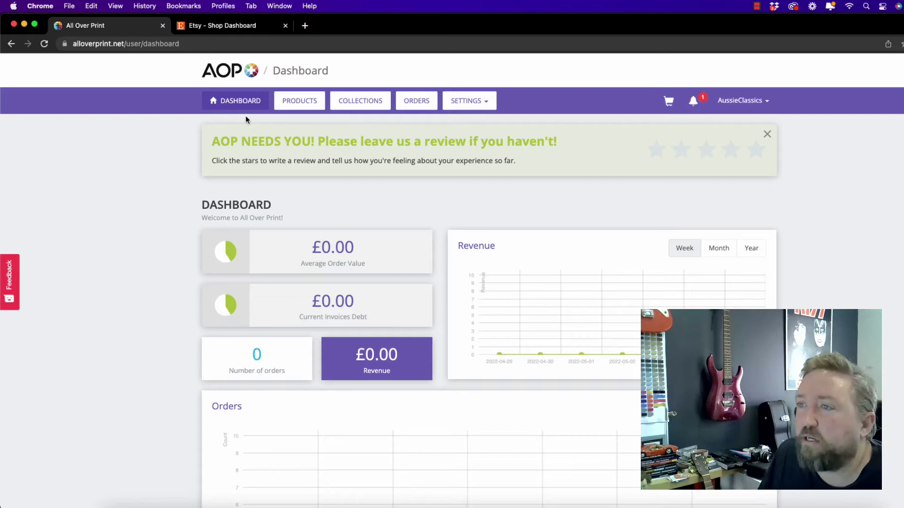
# - Add a new product and start a new collection titled 'Galacticat'
pyautogui.click(294, 105)
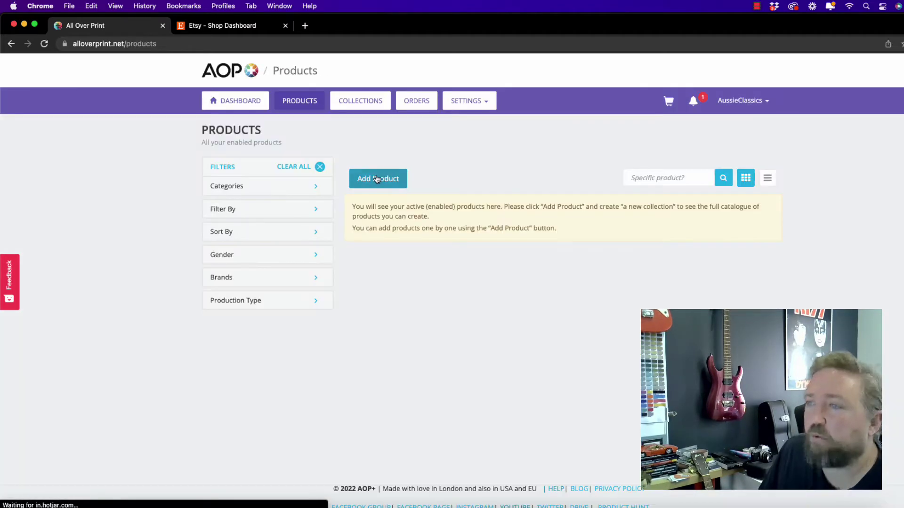
pyautogui.click(376, 180)
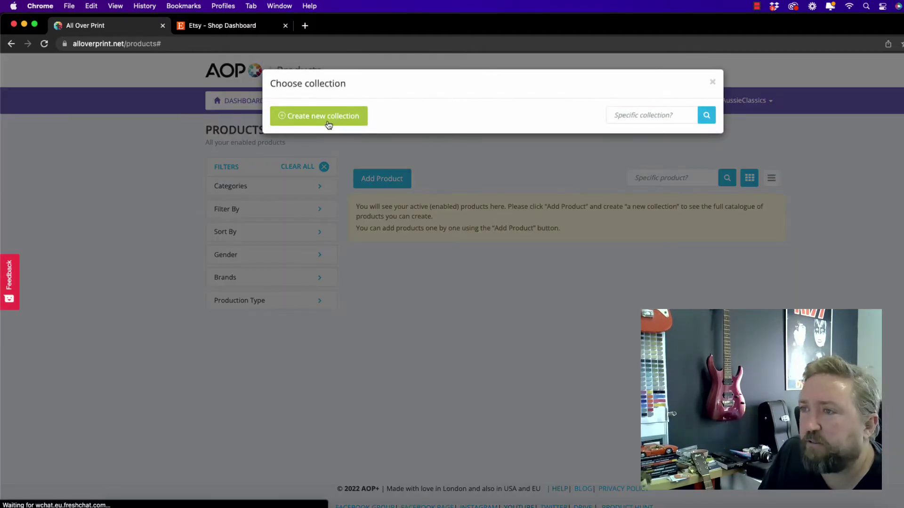
pyautogui.click(327, 117)
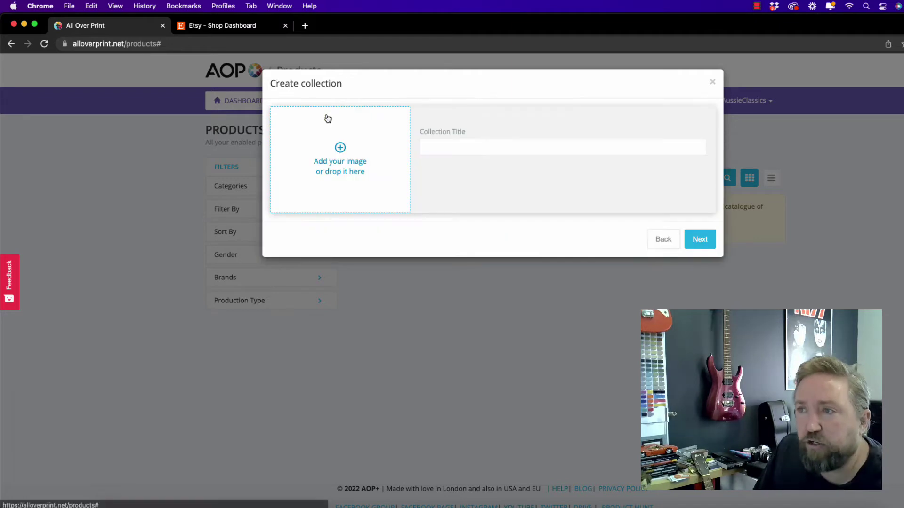
pyautogui.click(459, 147)
pyautogui.write('G')
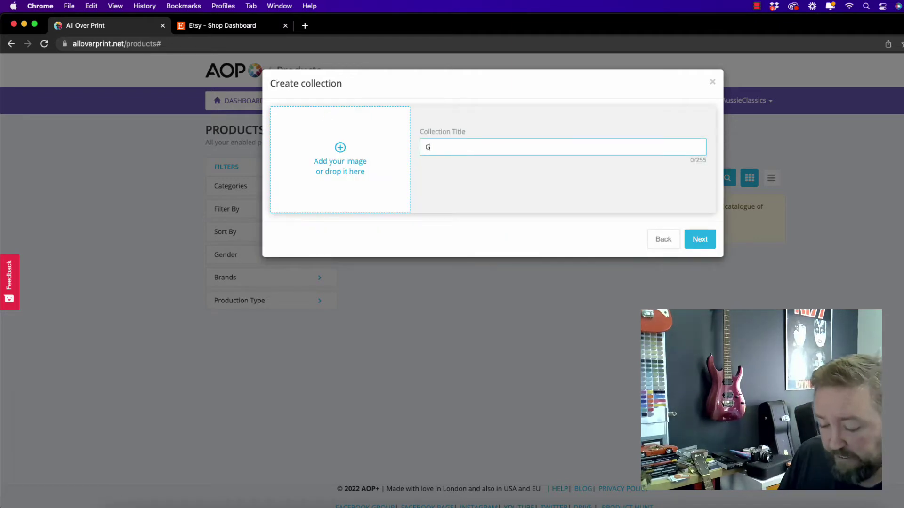
pyautogui.write('ala')
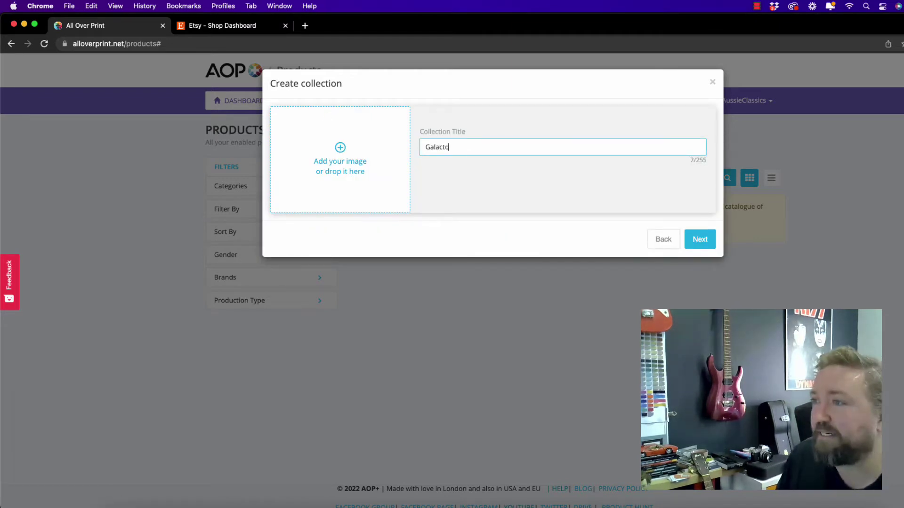
pyautogui.write('cticat')
pyautogui.click(470, 163)
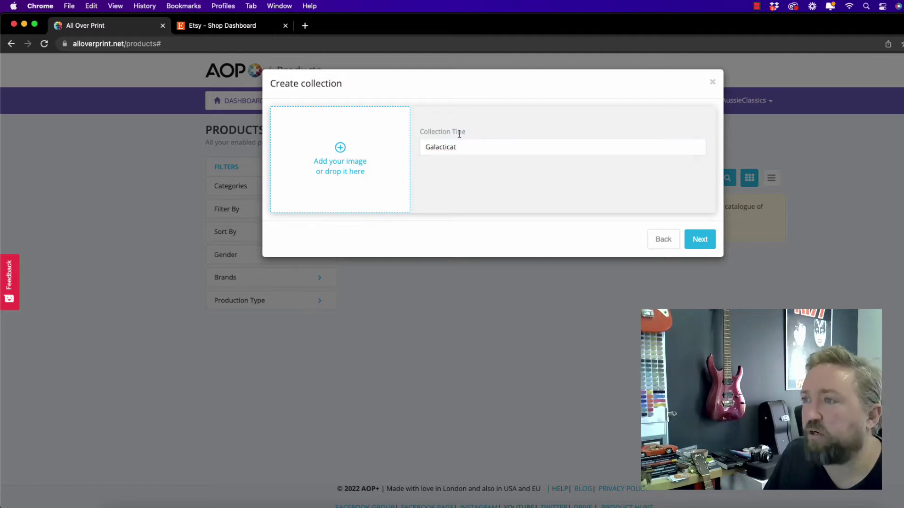
# - Upload the Galacticat cat artwork, confirm the collection and choose the Classic Adult T-Shirt
pyautogui.click(341, 167)
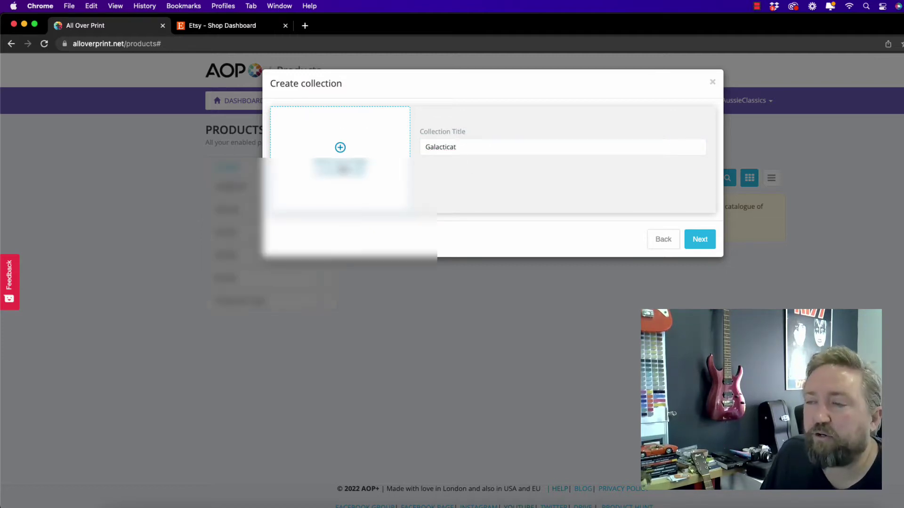
pyautogui.doubleClick(539, 182)
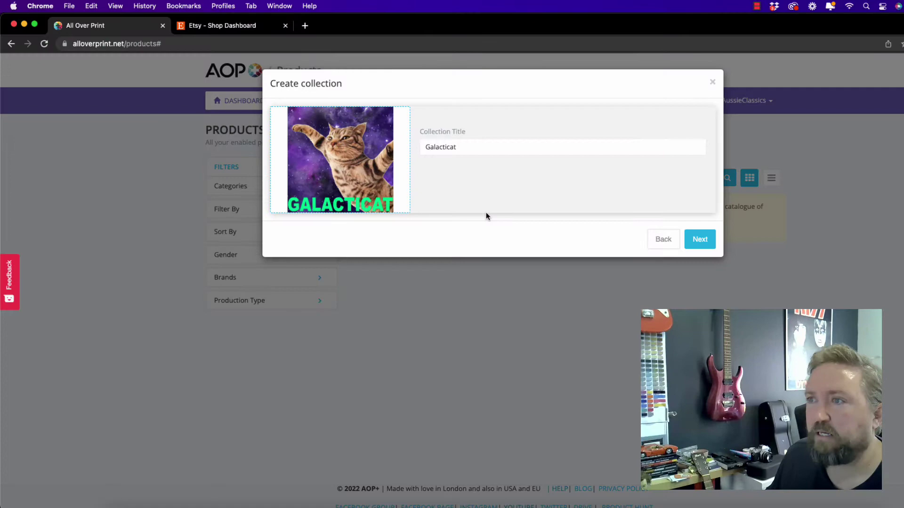
pyautogui.click(706, 238)
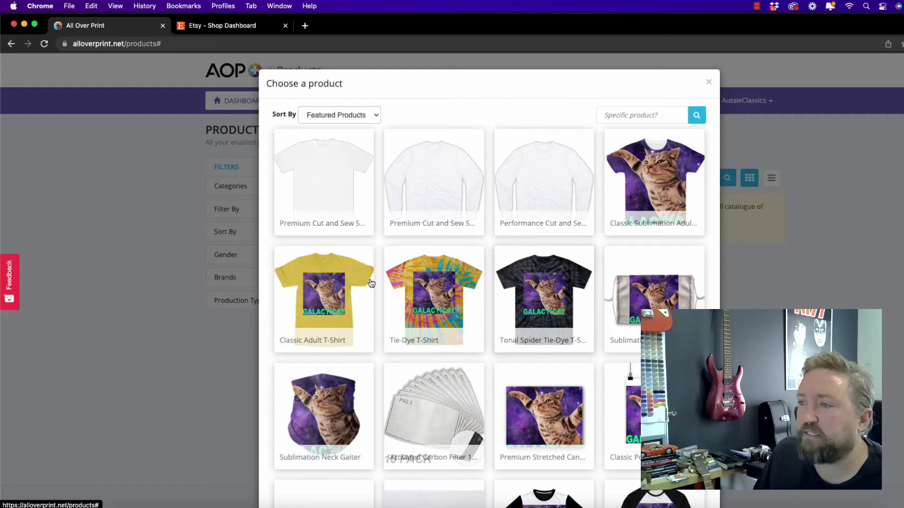
pyautogui.click(322, 294)
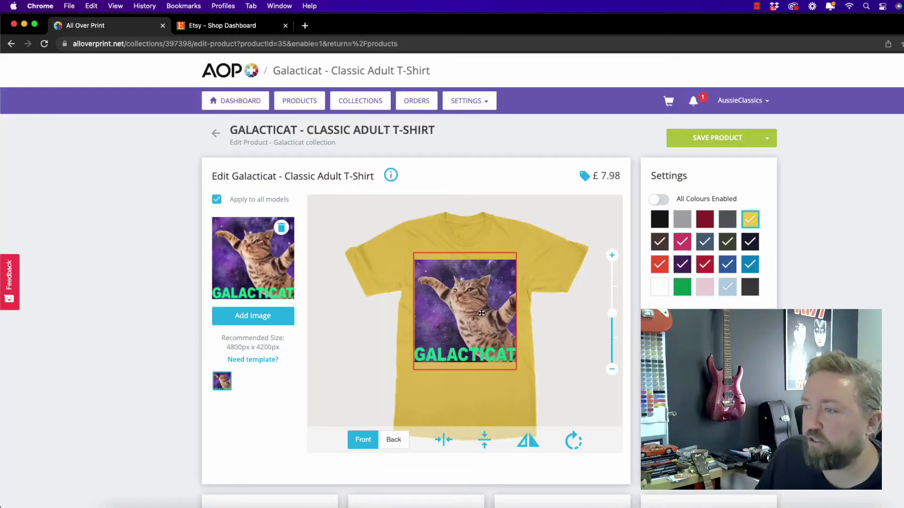
# - Nudge the cat artwork higher and shrink it to 95% on the print area
pyautogui.moveTo(481, 317); pyautogui.dragTo(485, 311)
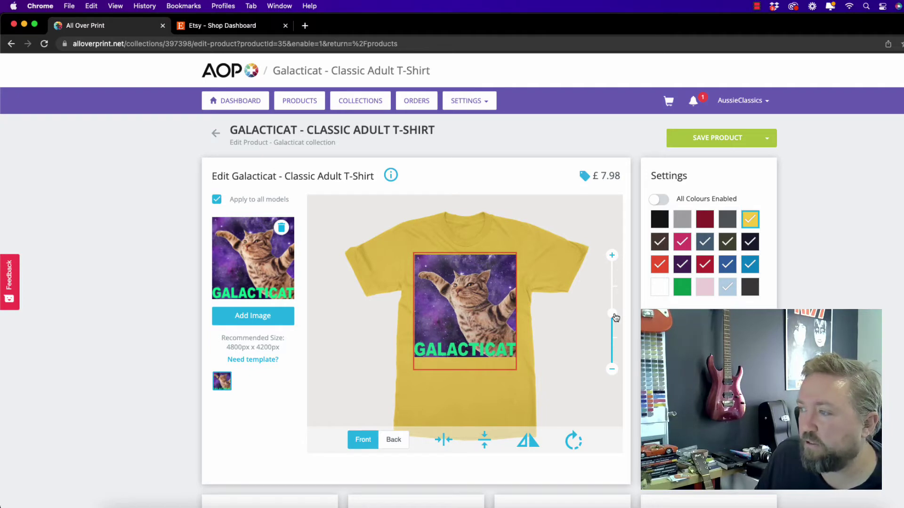
pyautogui.moveTo(612, 314); pyautogui.dragTo(615, 322)
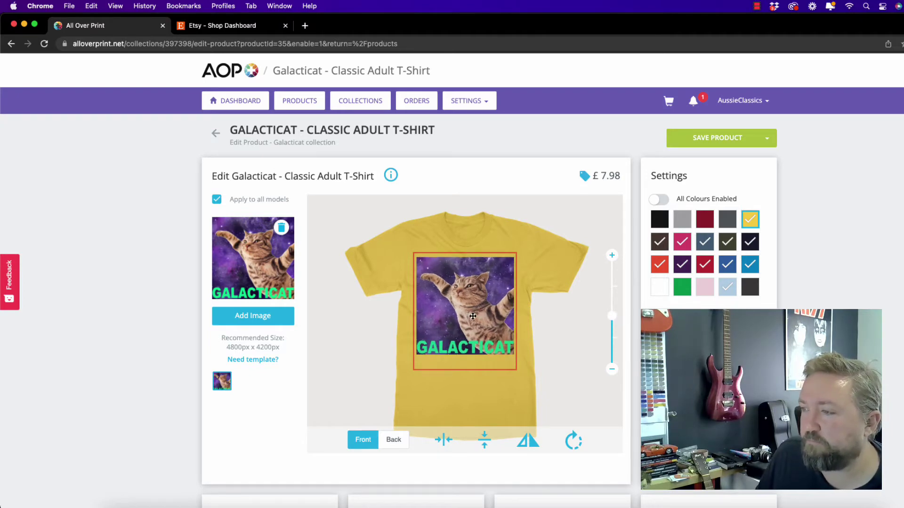
pyautogui.moveTo(494, 315); pyautogui.dragTo(490, 313)
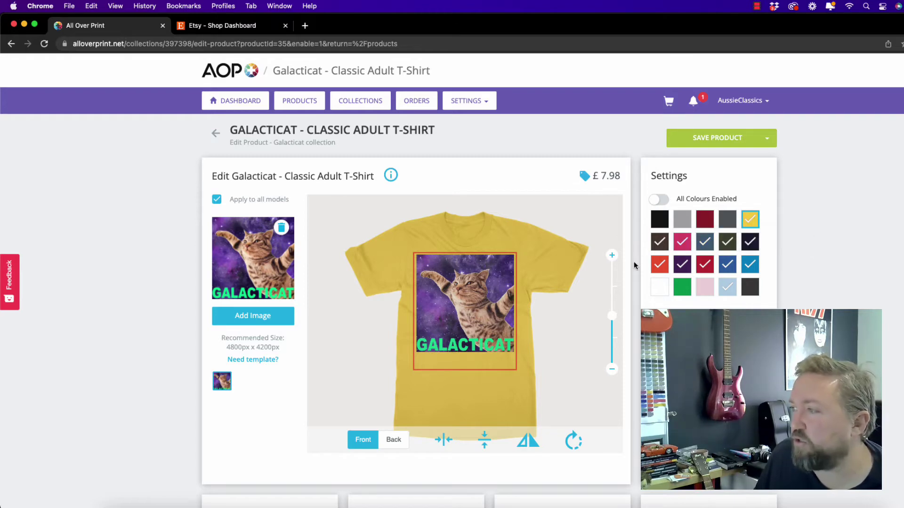
# - Preview the shirt in orange, then settle on black as the shirt colour
pyautogui.click(663, 221)
pyautogui.click(664, 223)
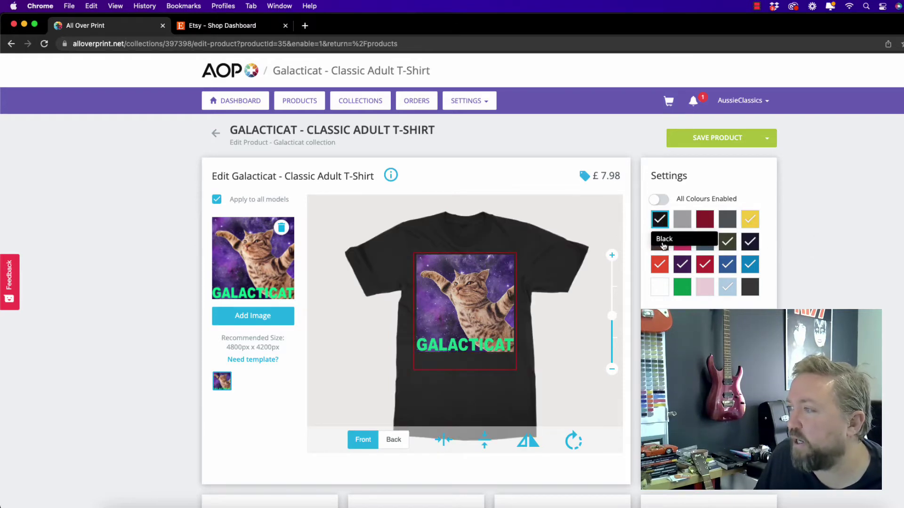
pyautogui.click(664, 264)
pyautogui.click(660, 220)
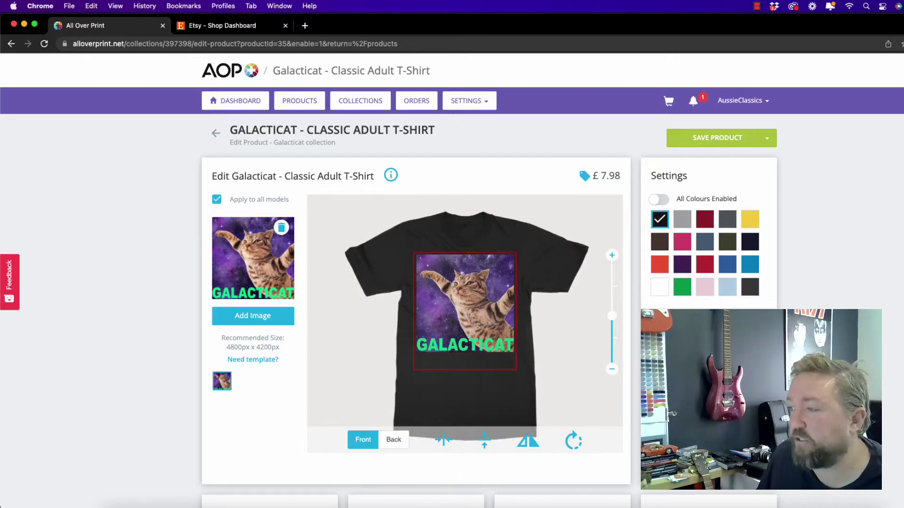
# - Change the markup from 40% to 120%, pricing the shirt at £17.99
pyautogui.scroll(-5, 819, 304)
pyautogui.scroll(-2, 819, 303)
pyautogui.click(756, 263)
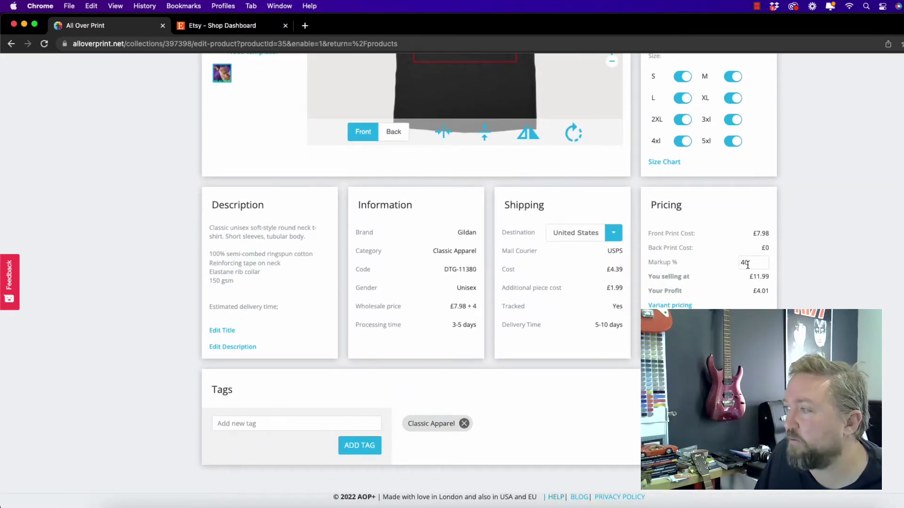
pyautogui.moveTo(758, 262); pyautogui.dragTo(725, 263)
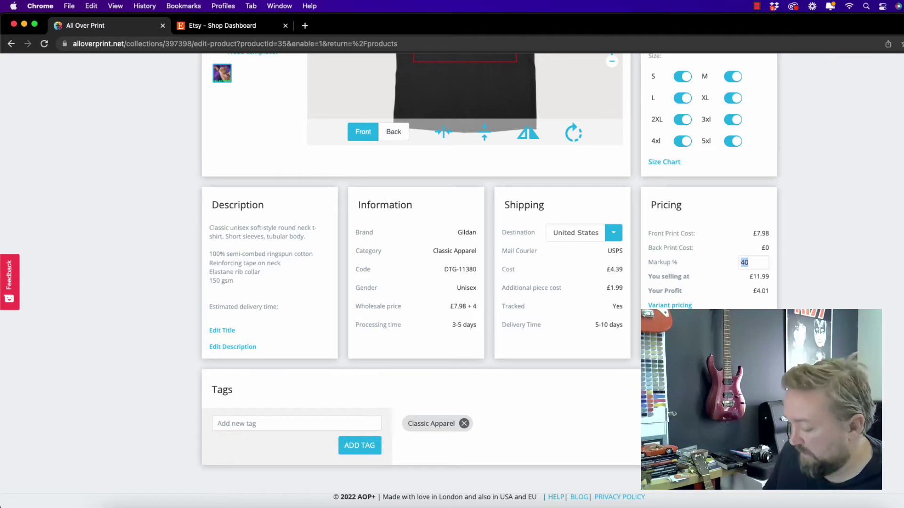
pyautogui.write('120')
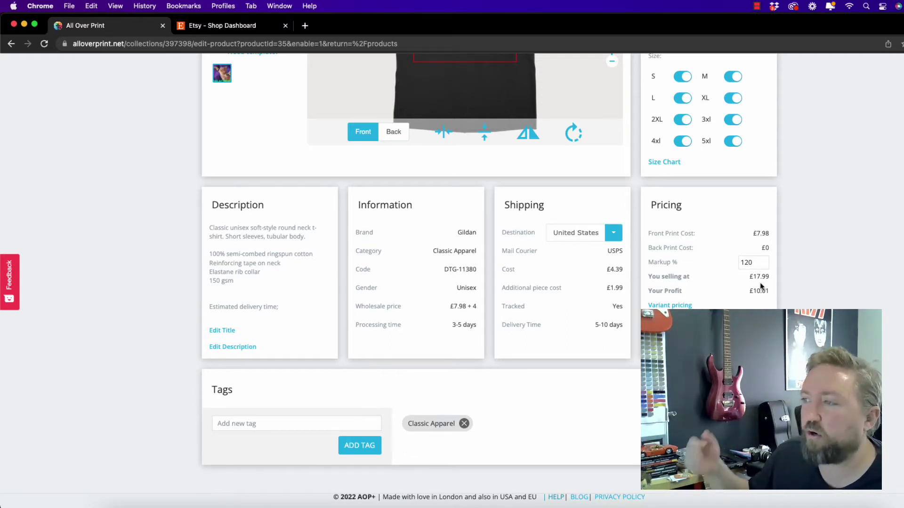
# - Check the shipping destinations, keeping United States with £4.39 USPS shipping
pyautogui.click(614, 234)
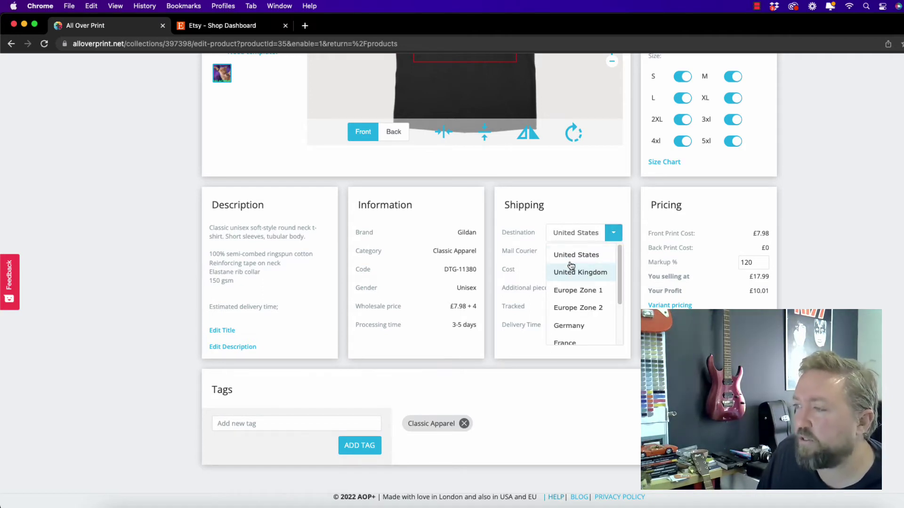
pyautogui.scroll(-5, 575, 329)
pyautogui.scroll(5, 578, 326)
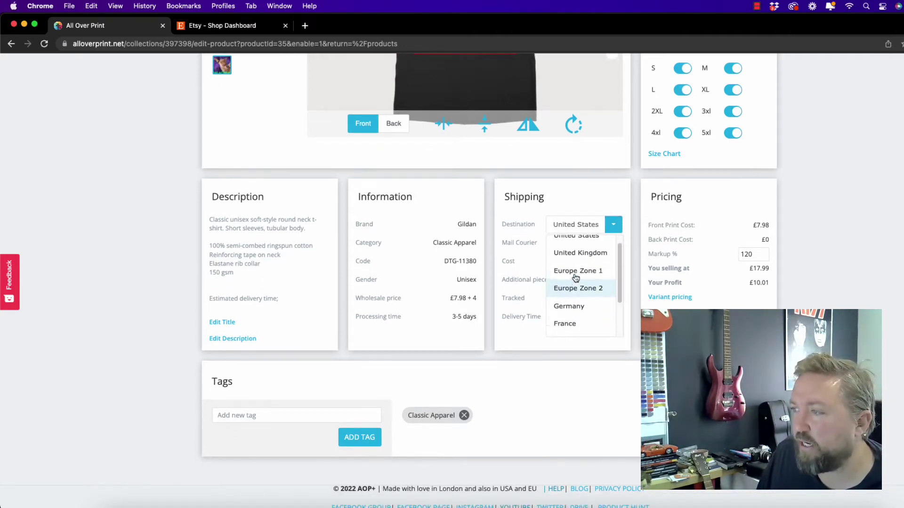
pyautogui.click(560, 221)
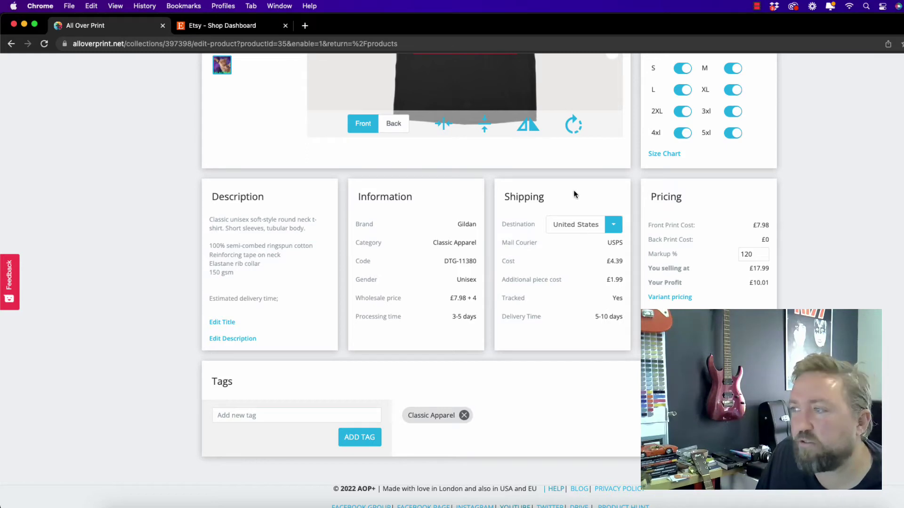
pyautogui.scroll(7, 636, 296)
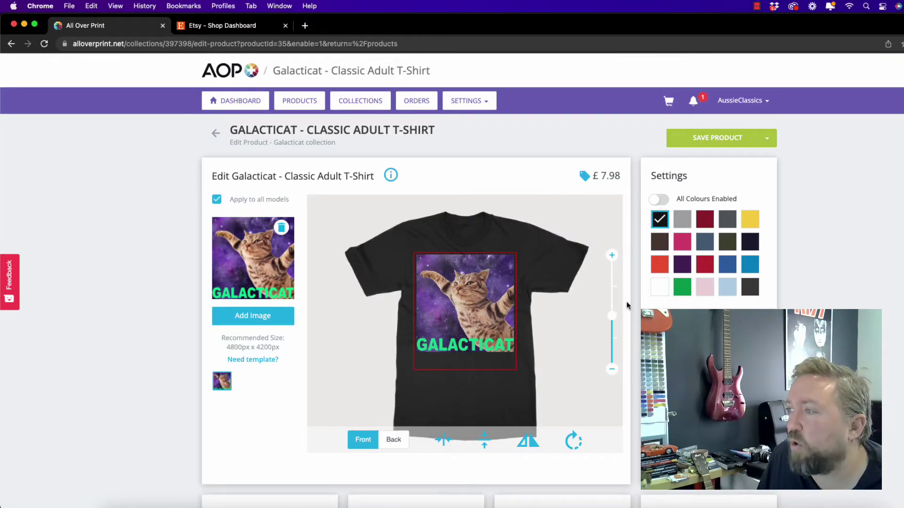
# - Save the Galacticat T-shirt, publish it to the Etsy store, and switch to the Etsy shop
pyautogui.click(712, 141)
pyautogui.click(513, 294)
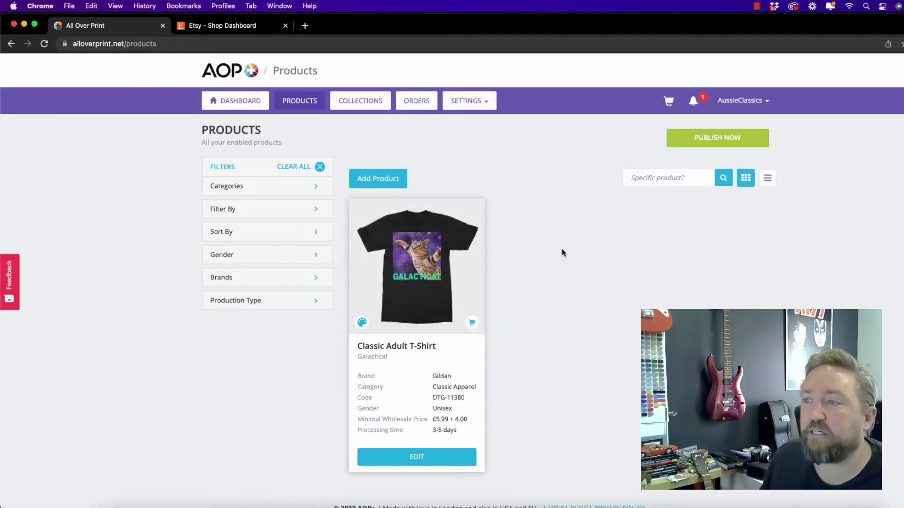
pyautogui.click(705, 138)
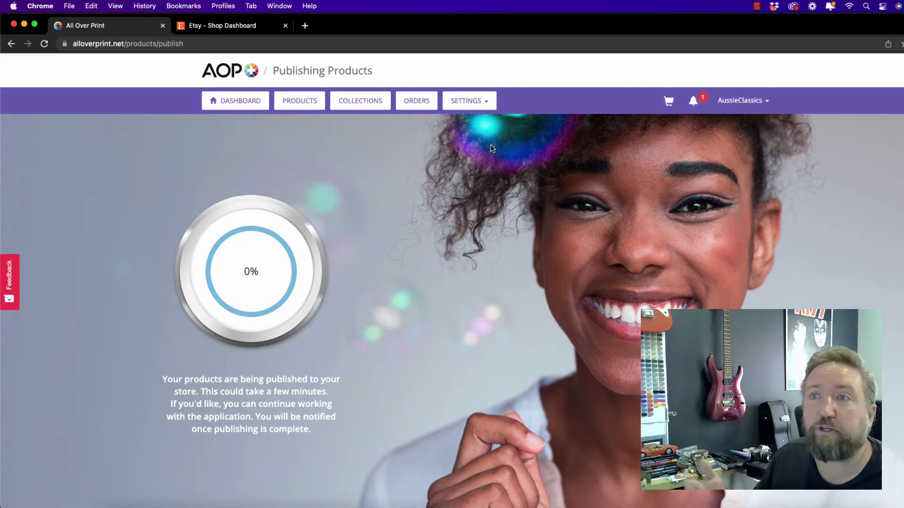
pyautogui.hotkey('ctrl', 'Tab')
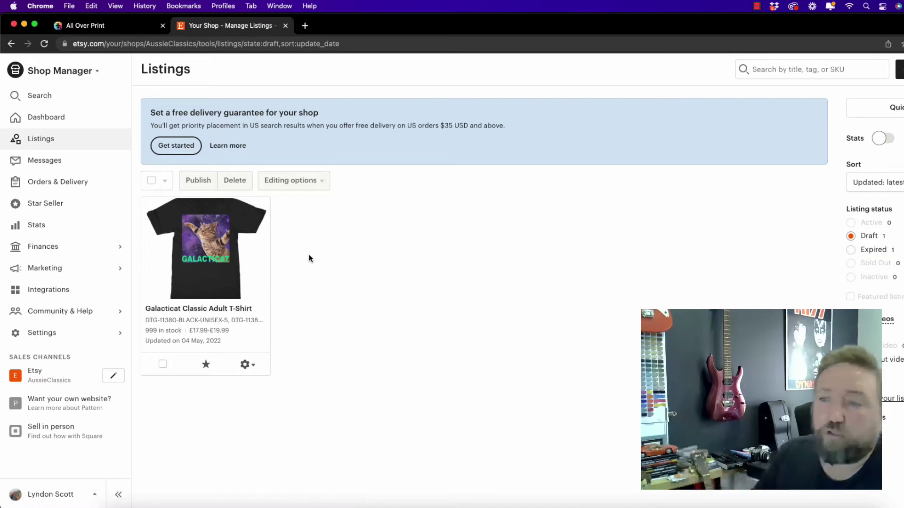
# - Open the Galacticat Classic Adult T-Shirt draft listing for editing
pyautogui.click(247, 365)
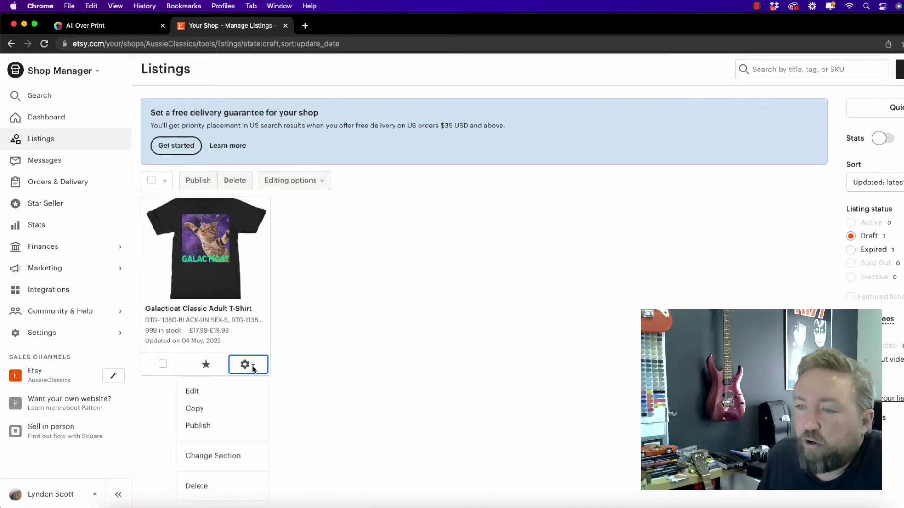
pyautogui.click(198, 392)
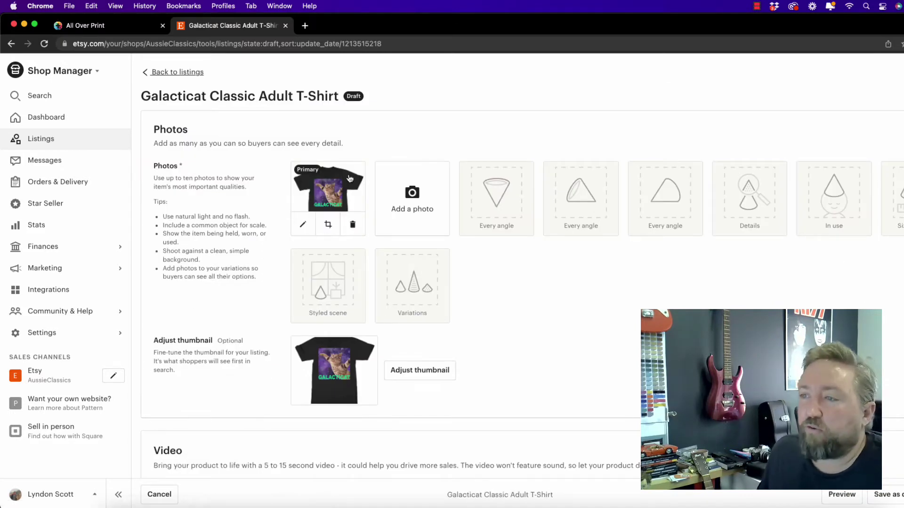
pyautogui.moveTo(331, 188)
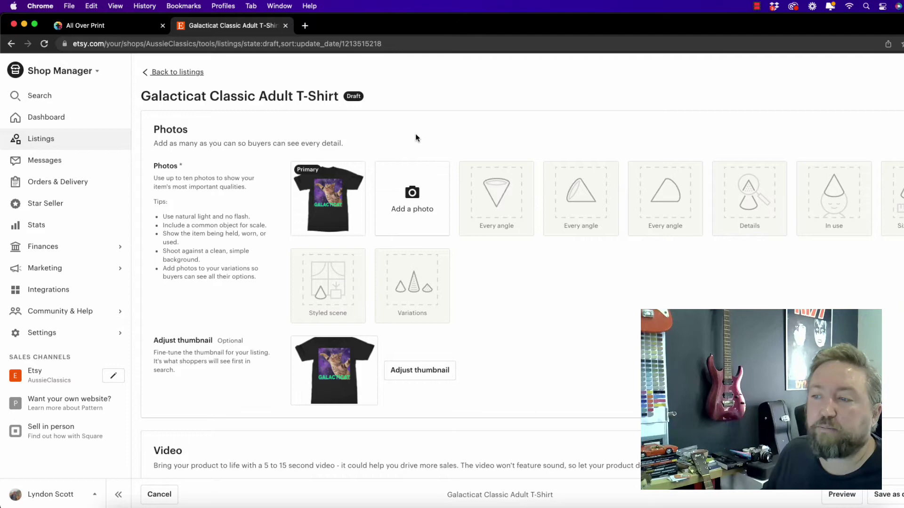
pyautogui.scroll(-7, 390, 287)
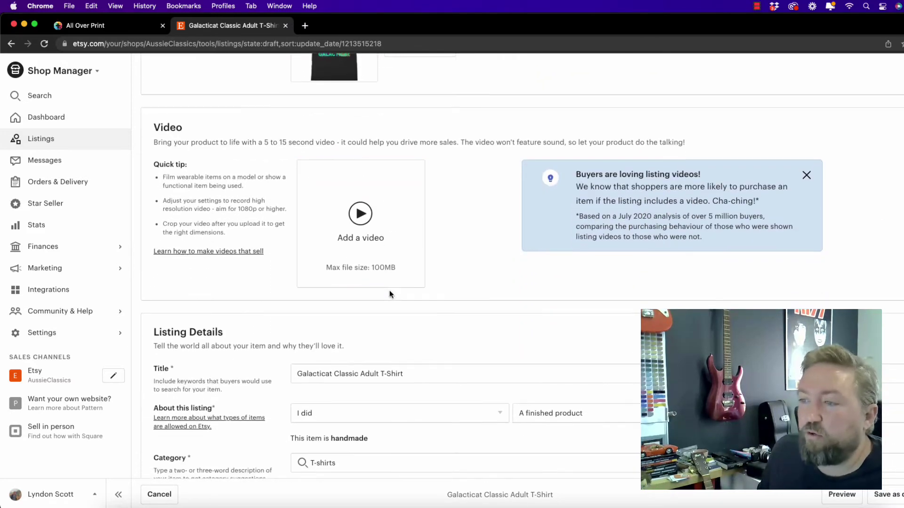
pyautogui.scroll(-4, 391, 297)
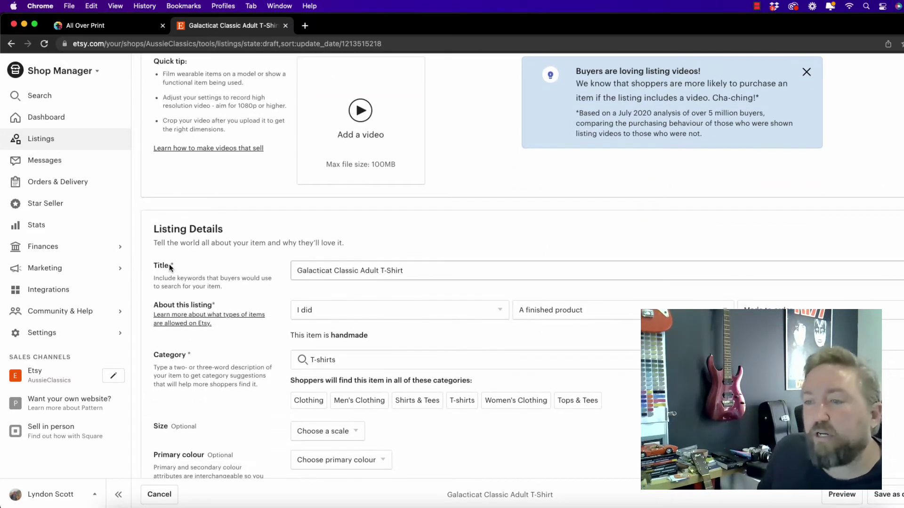
pyautogui.scroll(-2, 170, 266)
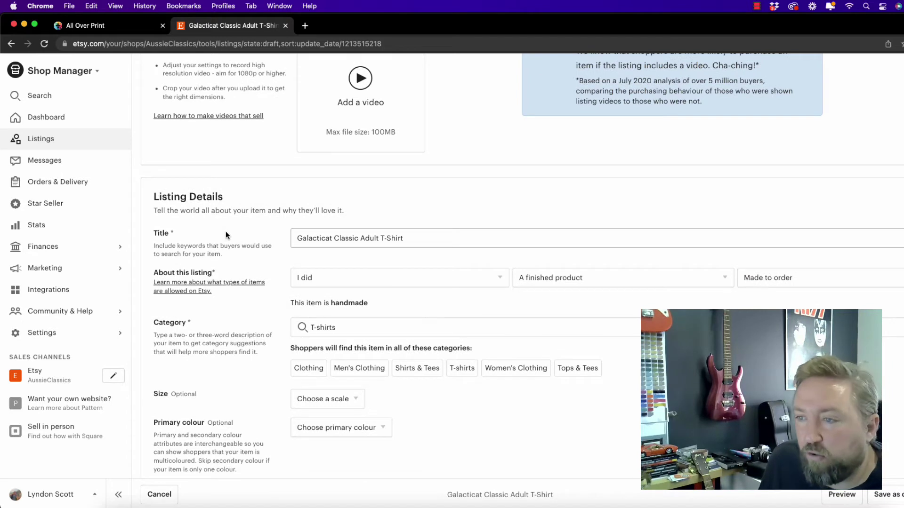
# - Set 'Who made it?' to Another company or person
pyautogui.press('Down')
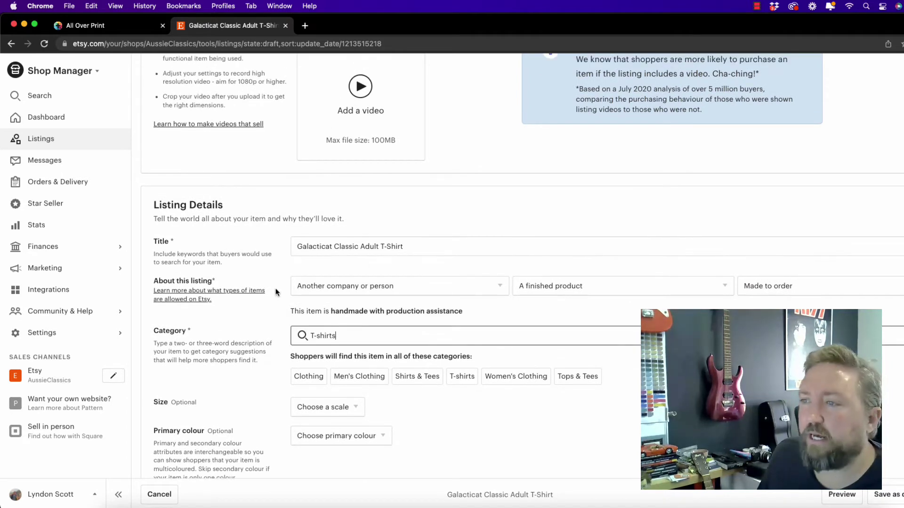
pyautogui.click(254, 262)
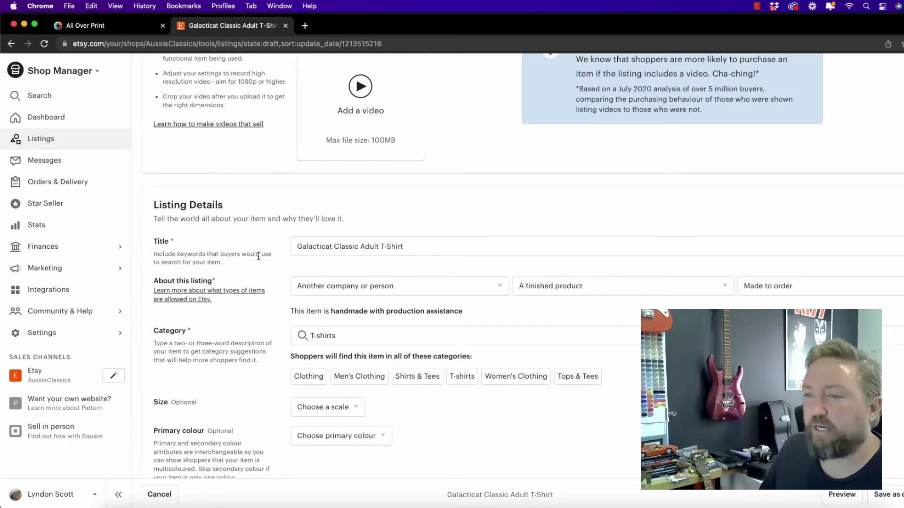
pyautogui.click(414, 287)
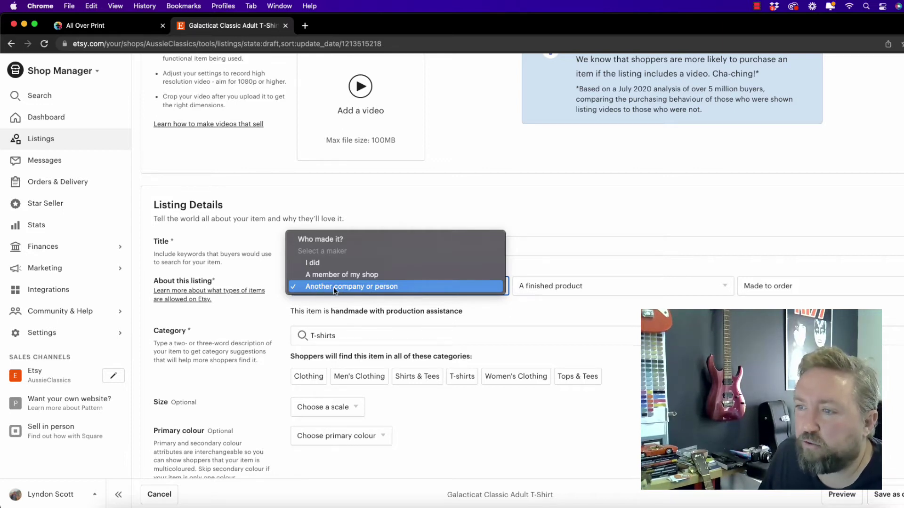
pyautogui.click(350, 287)
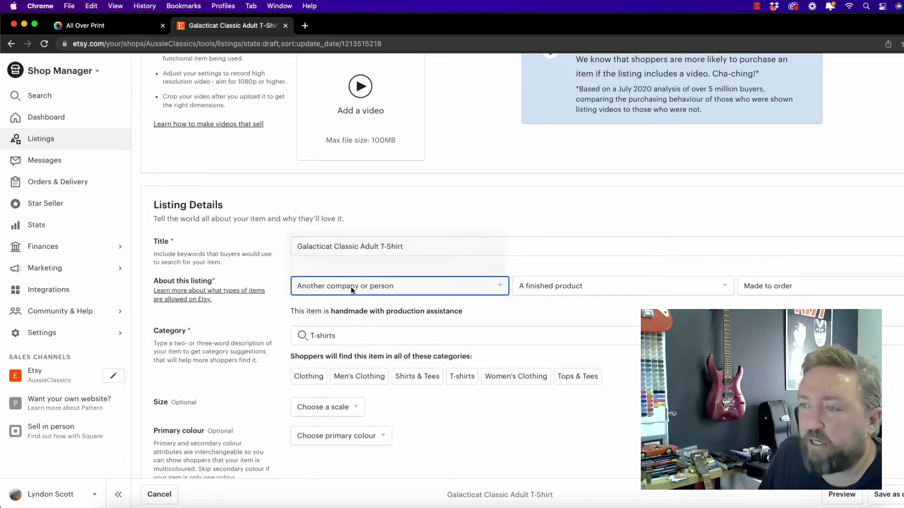
pyautogui.click(253, 318)
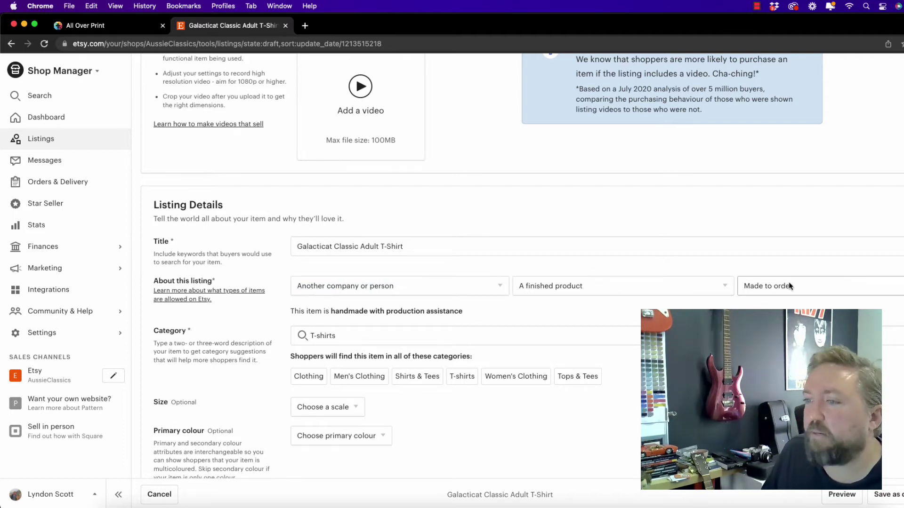
pyautogui.scroll(-12, 272, 305)
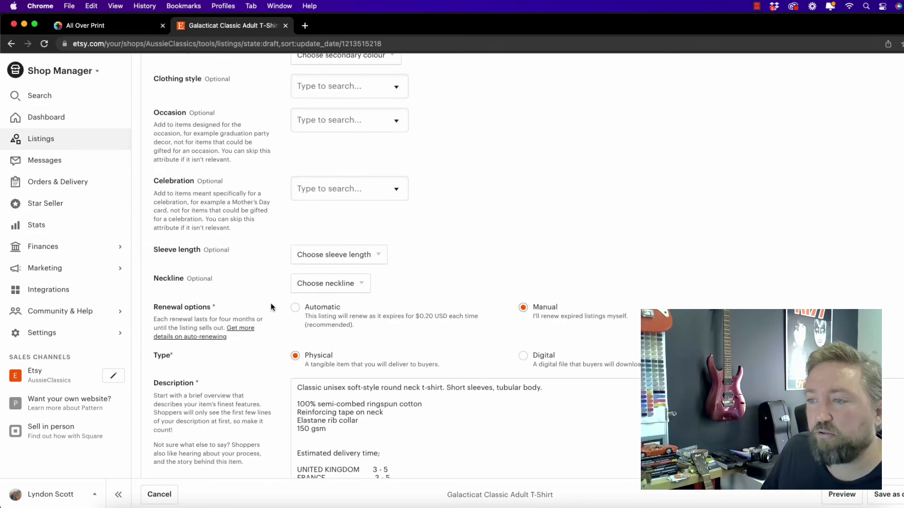
# - Start adding a new production partner named AOP+ Easy Print on Demand
pyautogui.scroll(-7, 270, 308)
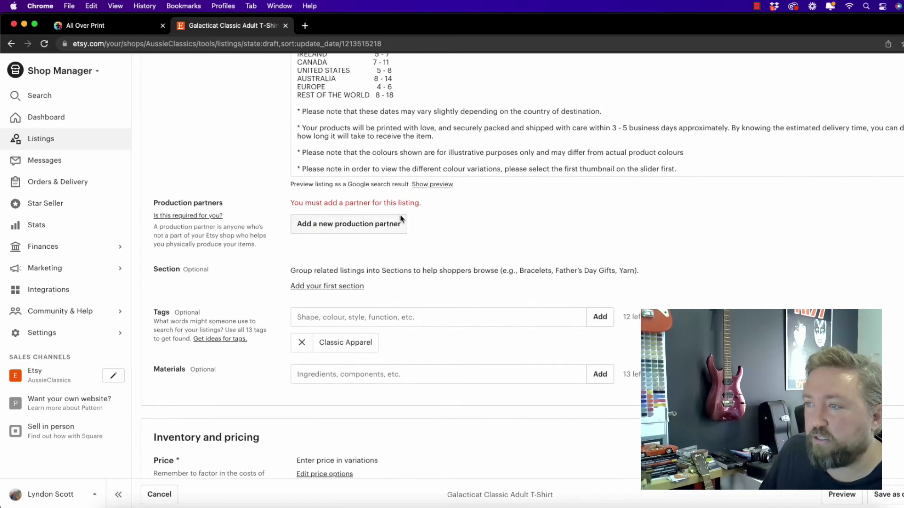
pyautogui.moveTo(425, 203); pyautogui.dragTo(314, 203)
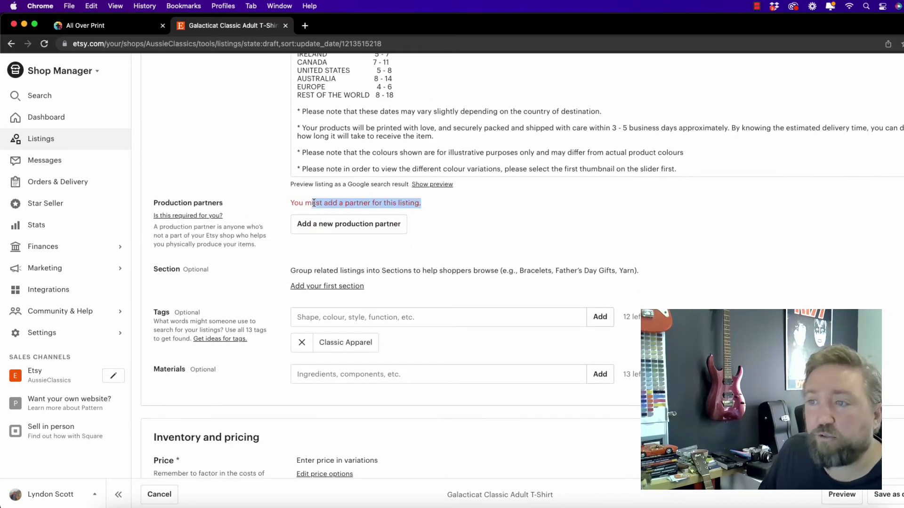
pyautogui.click(265, 186)
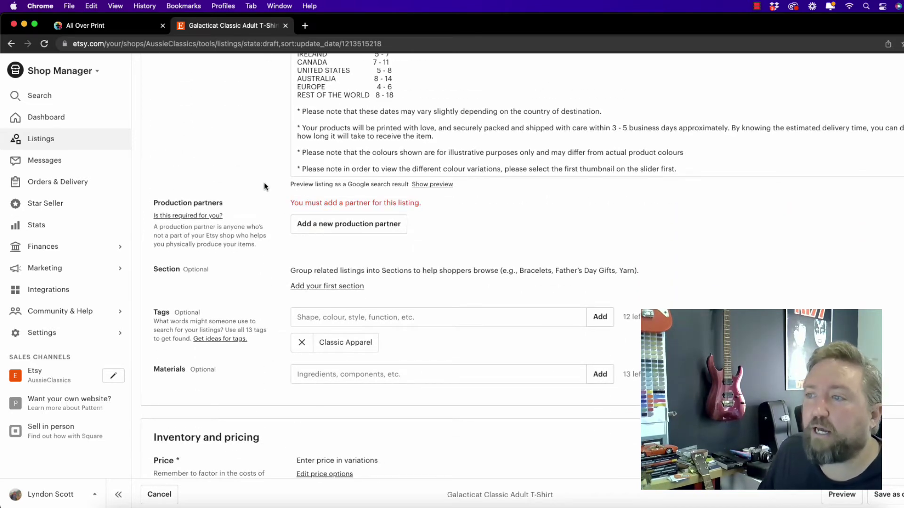
pyautogui.click(357, 229)
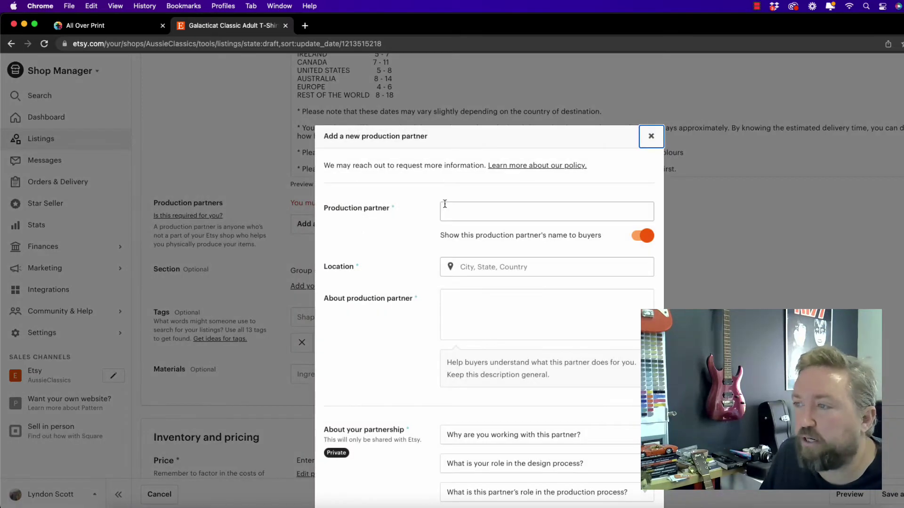
pyautogui.click(477, 210)
pyautogui.write('AOP+ Easy Print on Demand')
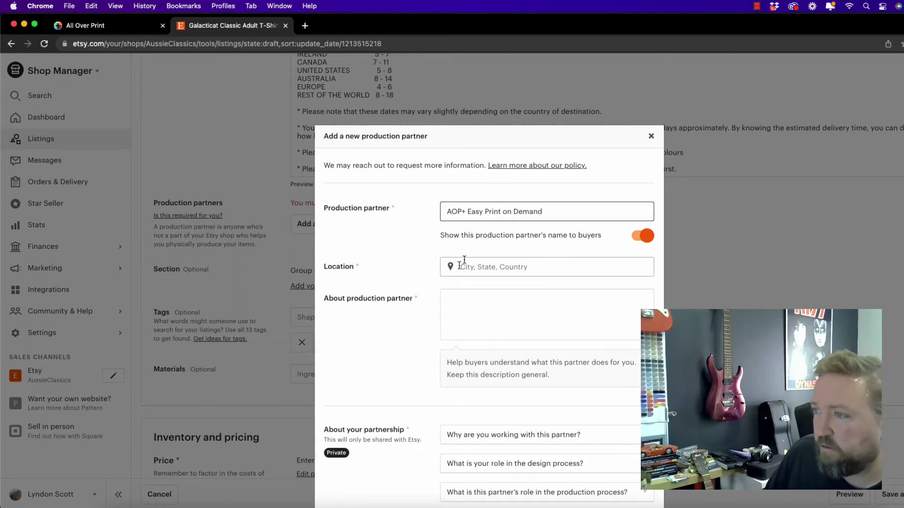
# - Set the partner's location to London, England, United Kingdom and fill in its About description
pyautogui.click(482, 266)
pyautogui.write('London')
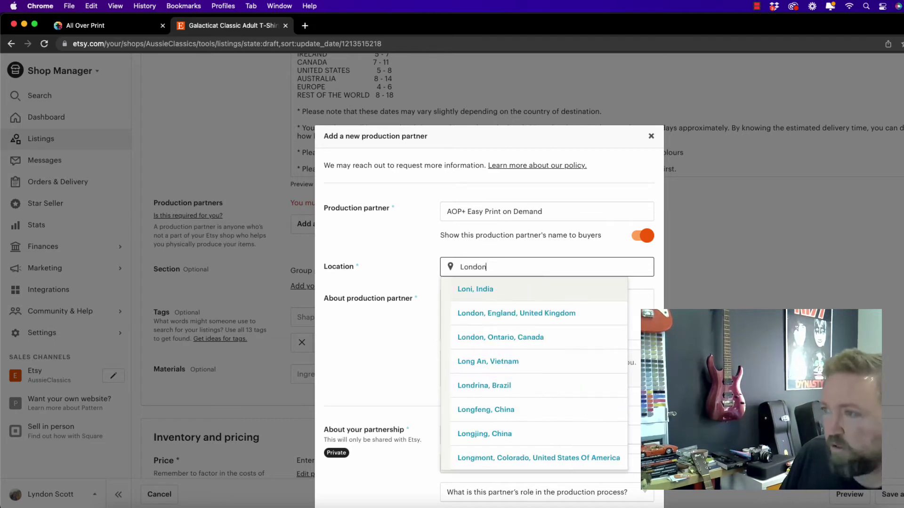
pyautogui.click(491, 289)
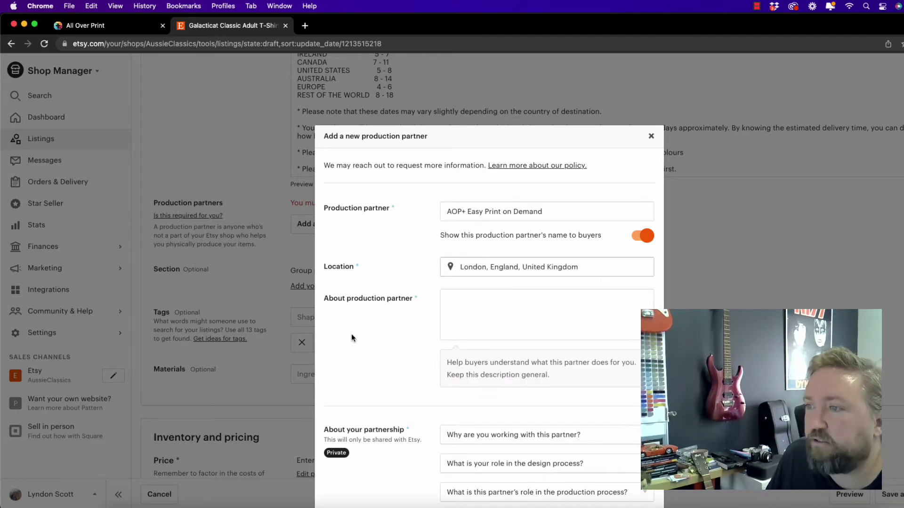
pyautogui.scroll(-1, 353, 334)
pyautogui.click(482, 298)
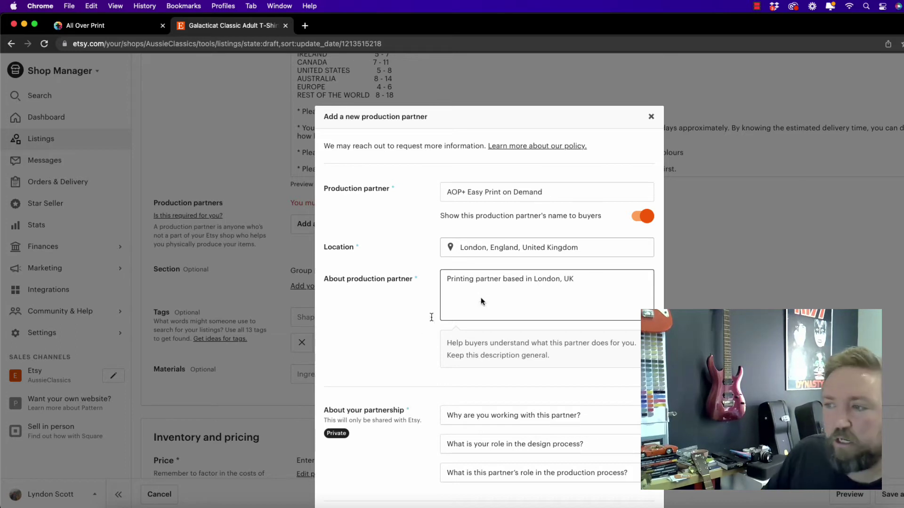
pyautogui.click(391, 329)
pyautogui.scroll(-3, 395, 326)
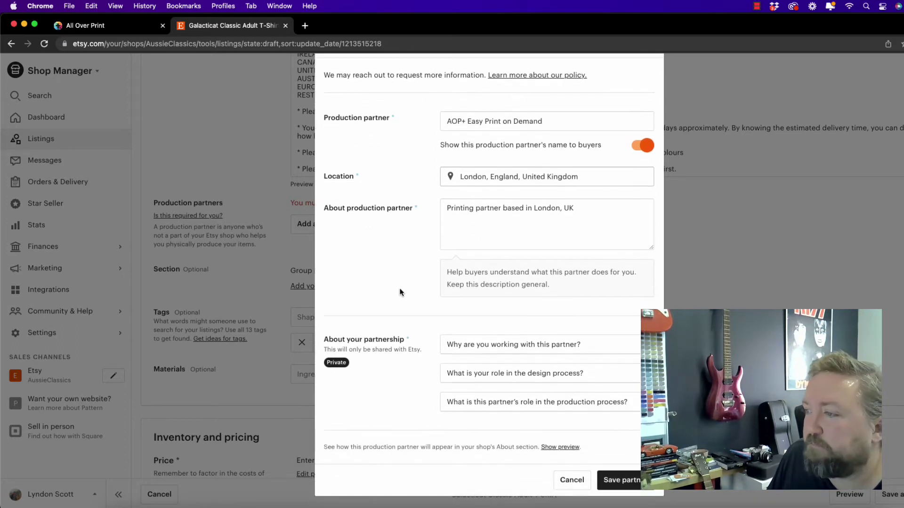
pyautogui.scroll(-3, 400, 293)
# - Answer the partnership questions (lacking equipment, you design everything, partner makes a component) and save the partner
pyautogui.click(540, 289)
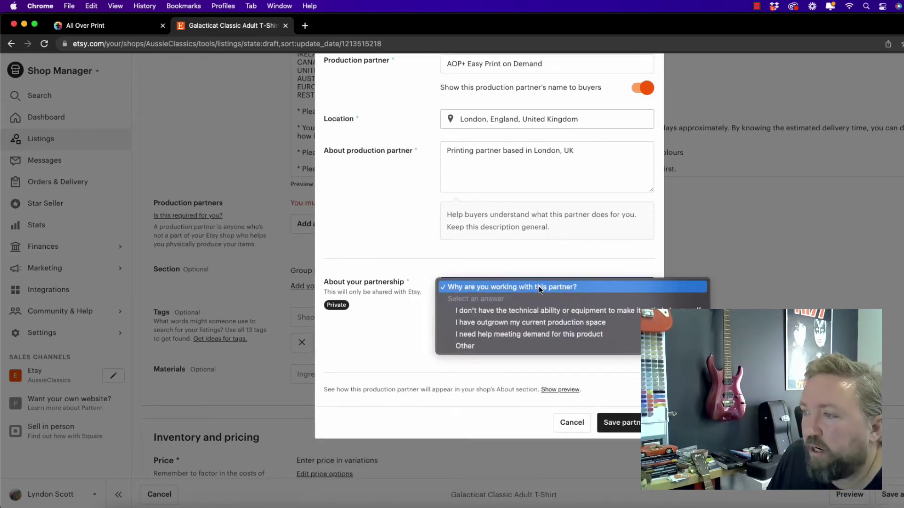
pyautogui.click(499, 309)
pyautogui.click(499, 318)
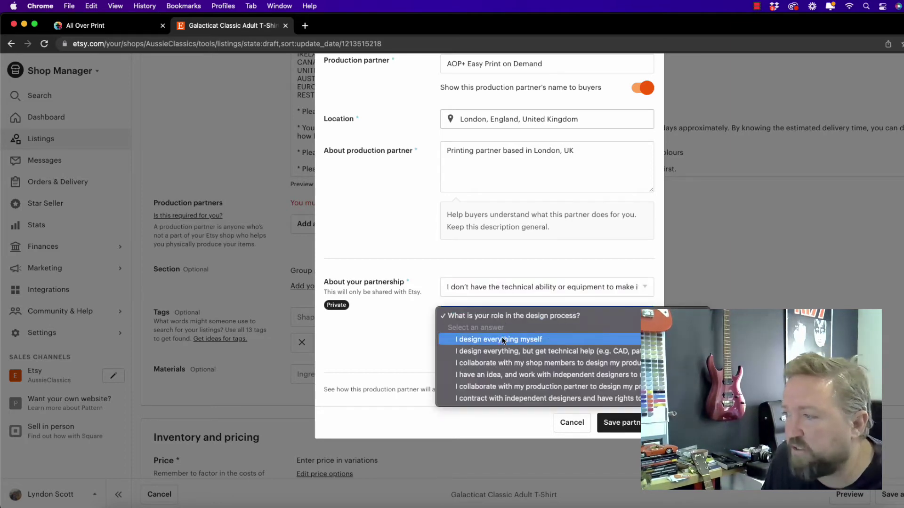
pyautogui.click(503, 340)
pyautogui.click(503, 344)
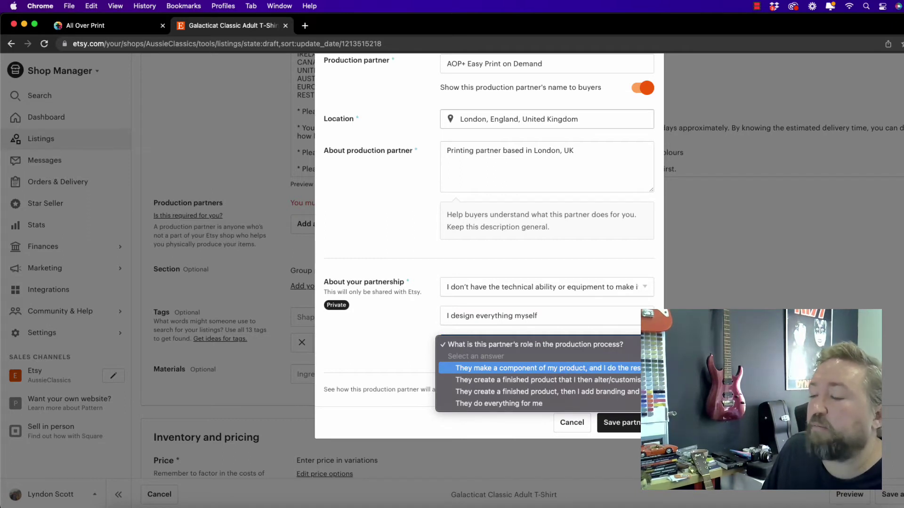
pyautogui.press('Return')
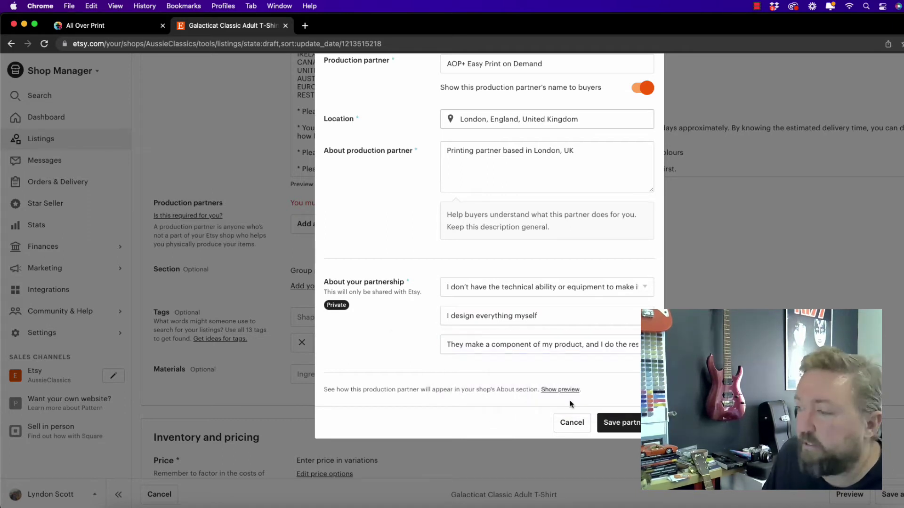
pyautogui.click(635, 422)
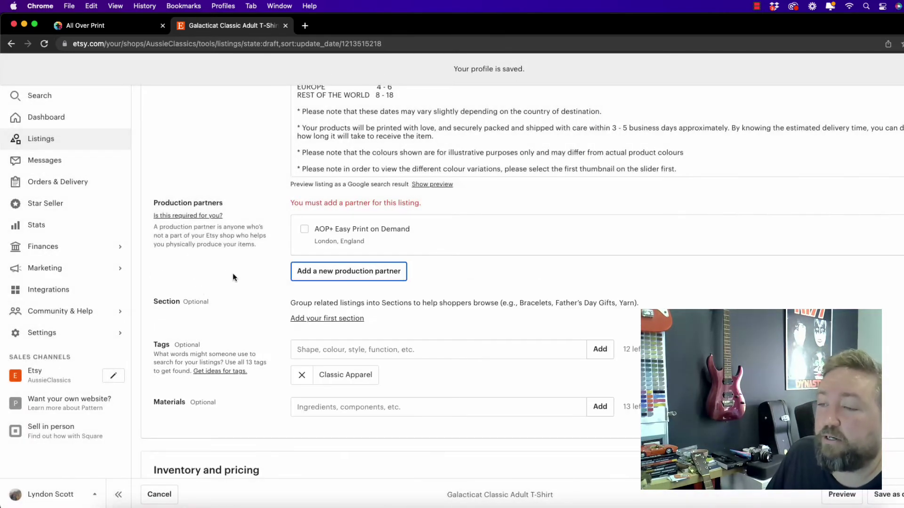
# - Tick AOP+ Easy Print on Demand as this listing's production partner
pyautogui.click(222, 266)
pyautogui.click(304, 230)
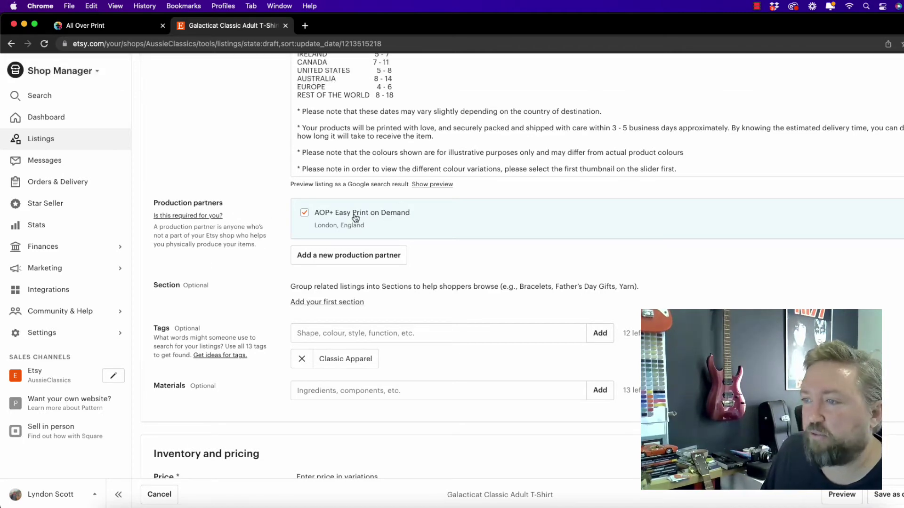
pyautogui.scroll(20, 276, 233)
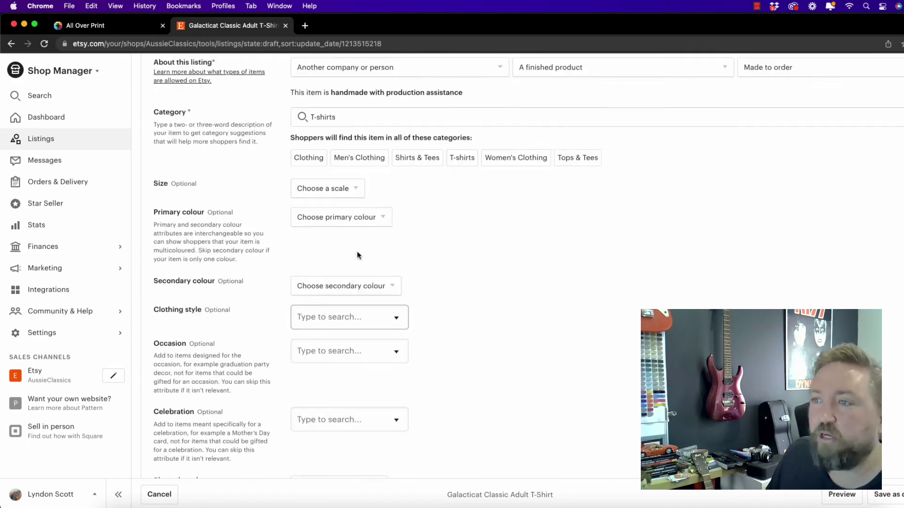
pyautogui.scroll(-2, 354, 249)
# - Edit the title to read 'Galacticat Funny Cat Lover's T-Shirt', removing the words 'Classic Adult'
pyautogui.moveTo(404, 185); pyautogui.dragTo(296, 185)
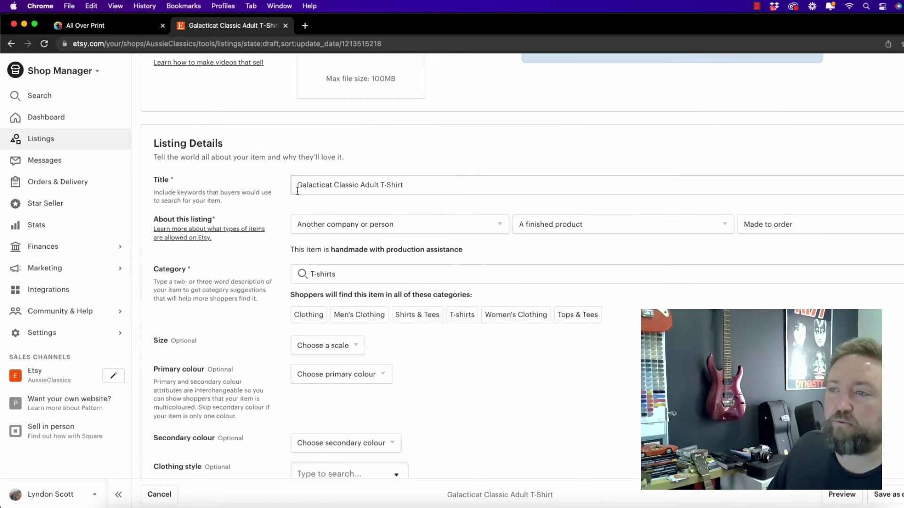
pyautogui.click(296, 185)
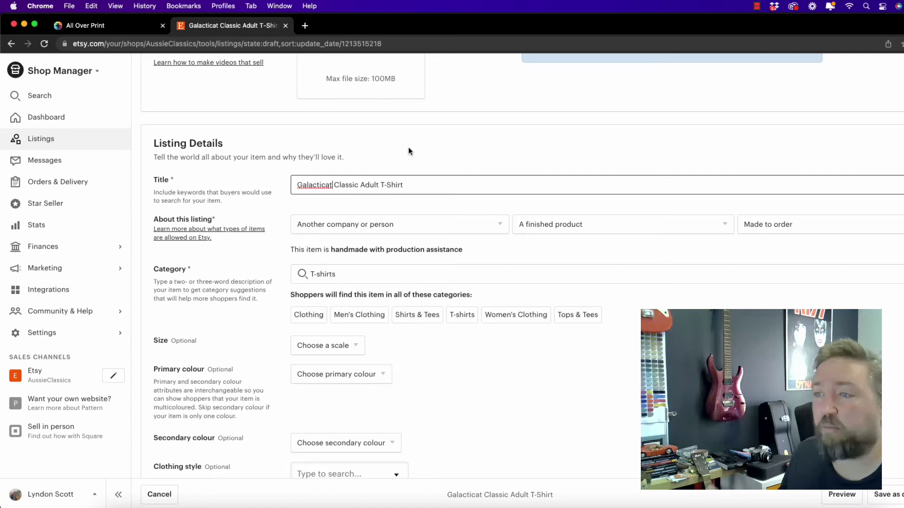
pyautogui.write('Funy')
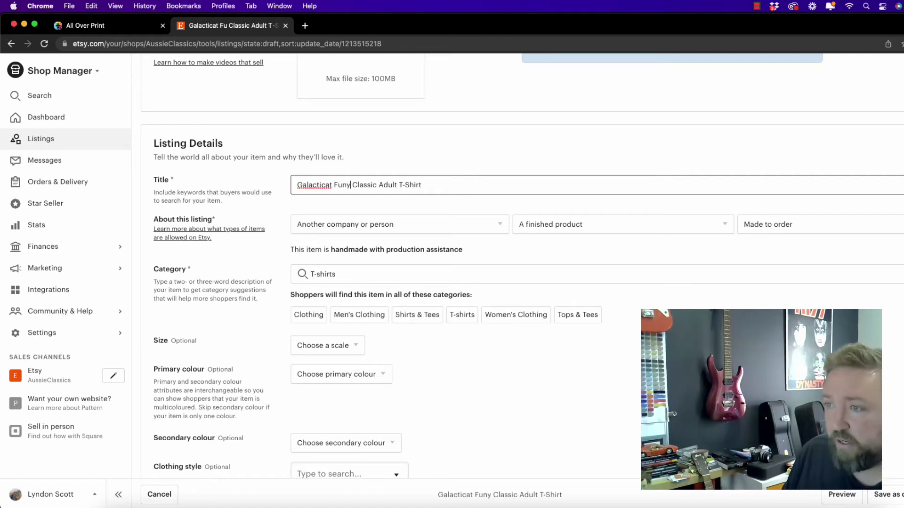
pyautogui.press('BackSpace')
pyautogui.press('BackSpace')
pyautogui.write('ny CA')
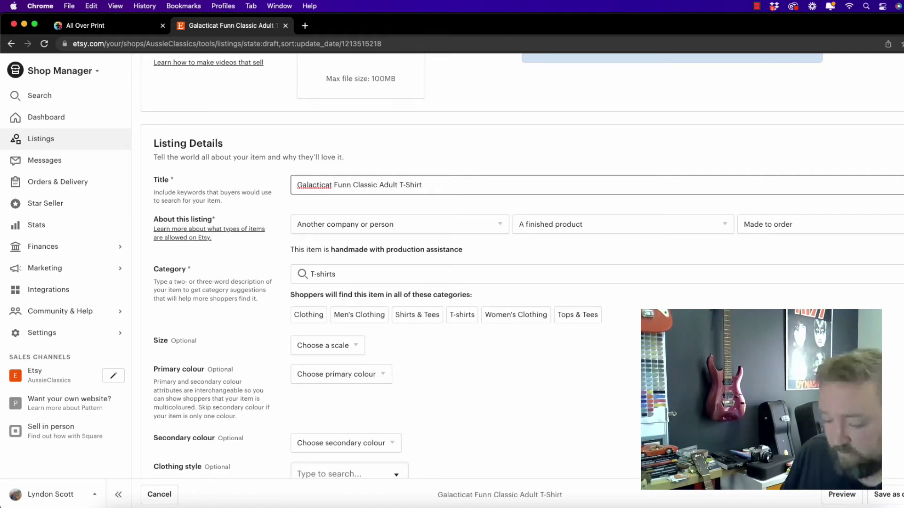
pyautogui.press('BackSpace')
pyautogui.write('at L')
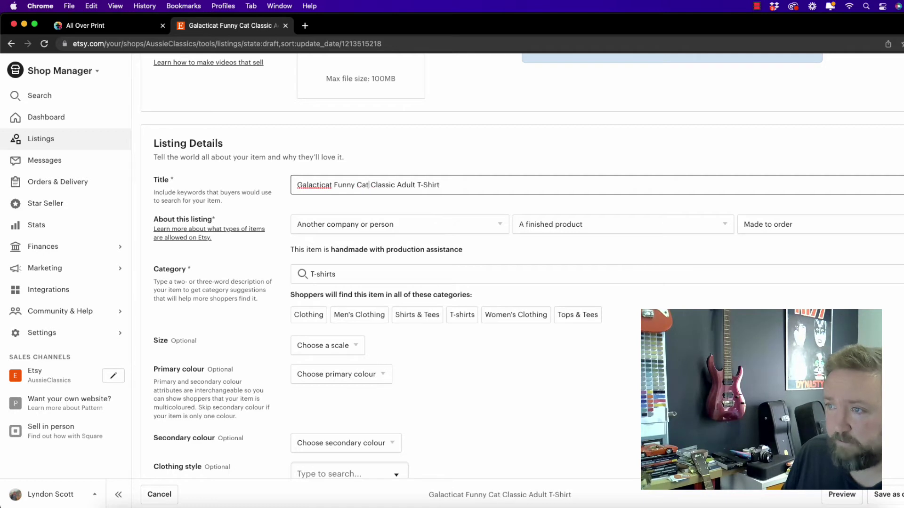
pyautogui.write('ov')
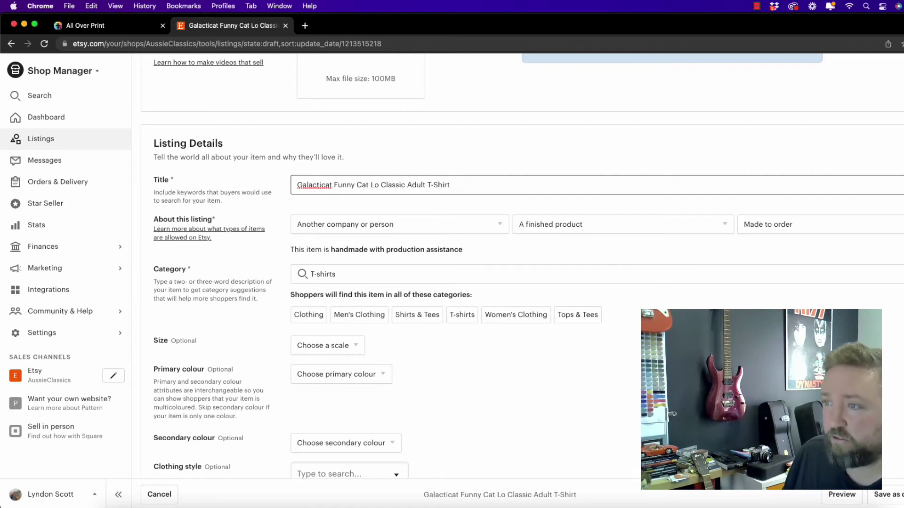
pyautogui.write("er's")
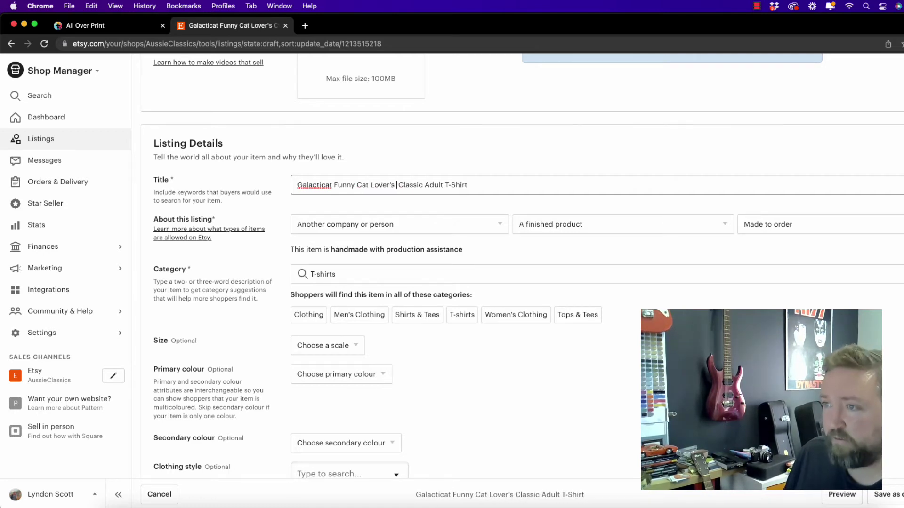
pyautogui.press('Delete')
pyautogui.press('Delete')
pyautogui.press('Delete')
pyautogui.press('Delete')
pyautogui.press('Delete')
pyautogui.press('Delete')
pyautogui.press('Delete')
pyautogui.press('Delete')
pyautogui.press('Delete')
pyautogui.press('Delete')
pyautogui.press('Delete')
pyautogui.press('Delete')
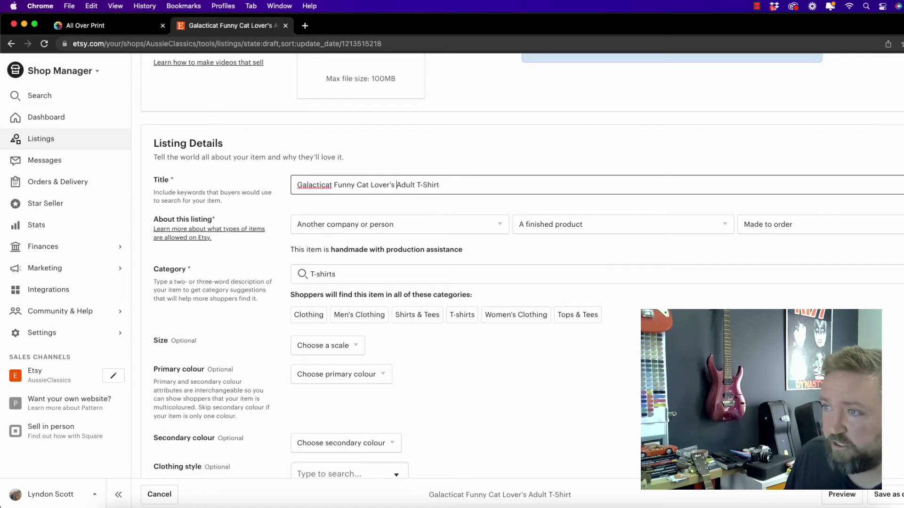
pyautogui.press('Delete')
pyautogui.press('Delete')
pyautogui.press('Delete')
pyautogui.scroll(-4, 358, 107)
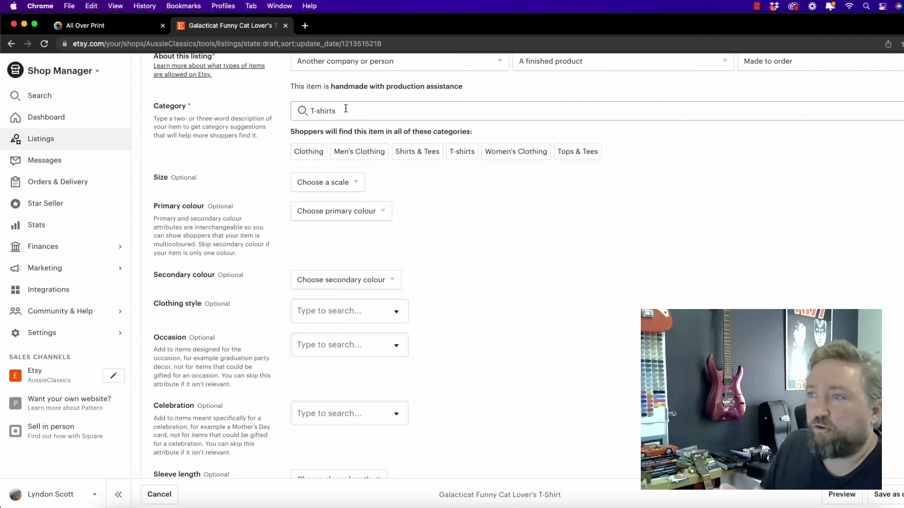
pyautogui.scroll(-1, 335, 125)
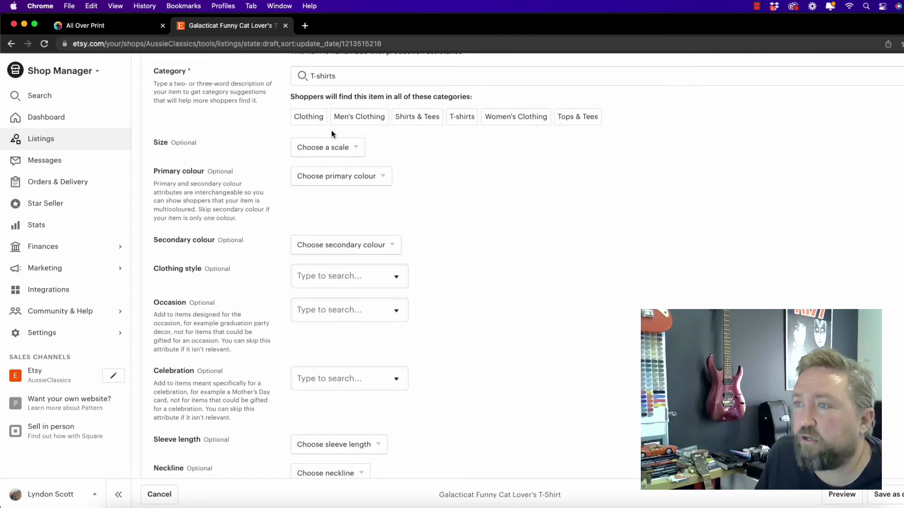
pyautogui.scroll(10, 329, 126)
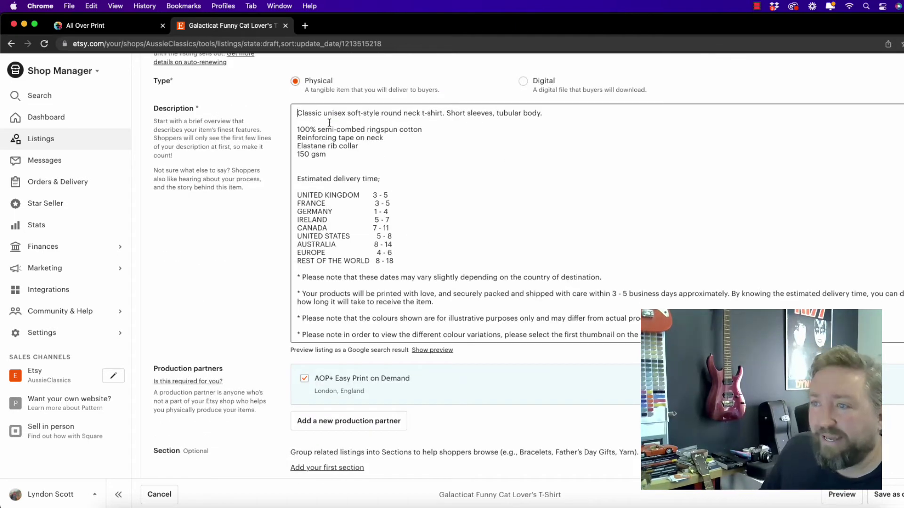
# - Insert 'Great cat lover t-shirt, perfect for a funny gift on any occasion.' as the description's first line
pyautogui.click(298, 113)
pyautogui.press('Return')
pyautogui.press('Up')
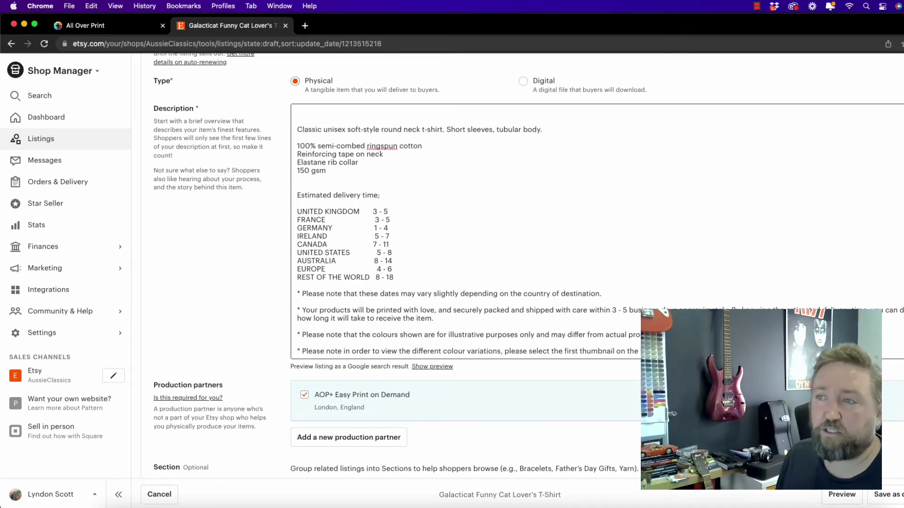
pyautogui.write('Great cat lover t-shirt, perfect for a funny gift on any occasion.')
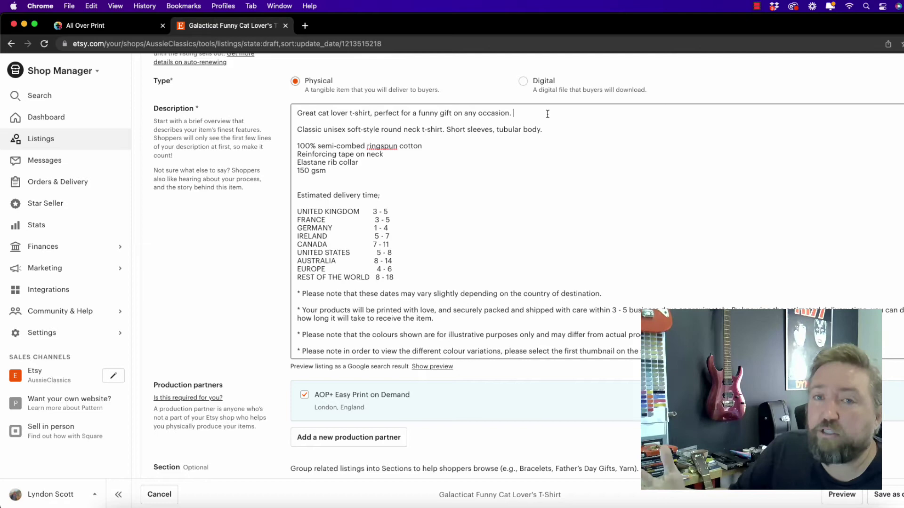
pyautogui.scroll(-7, 362, 167)
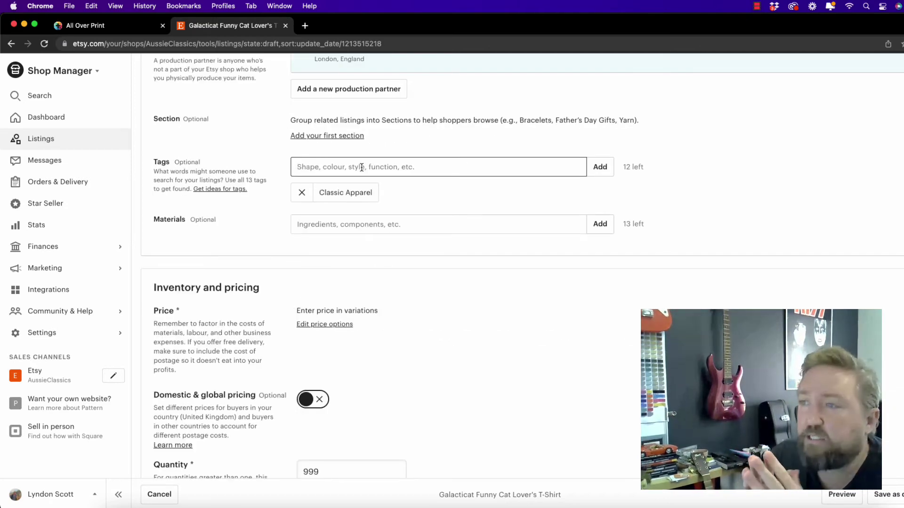
# - Add the tags 'cat lovers', 'funny cat t-shirt' and 'gift for cat lovers' to the listing
pyautogui.click(362, 167)
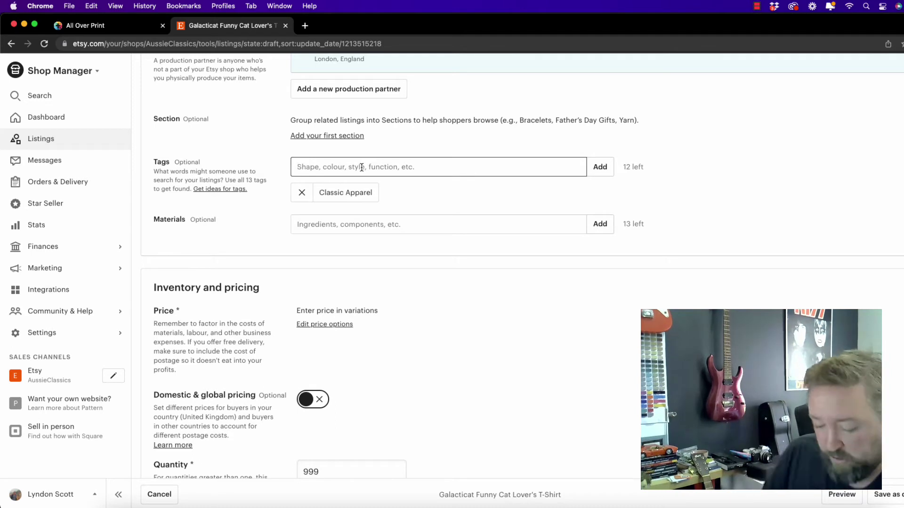
pyautogui.write('cat lover')
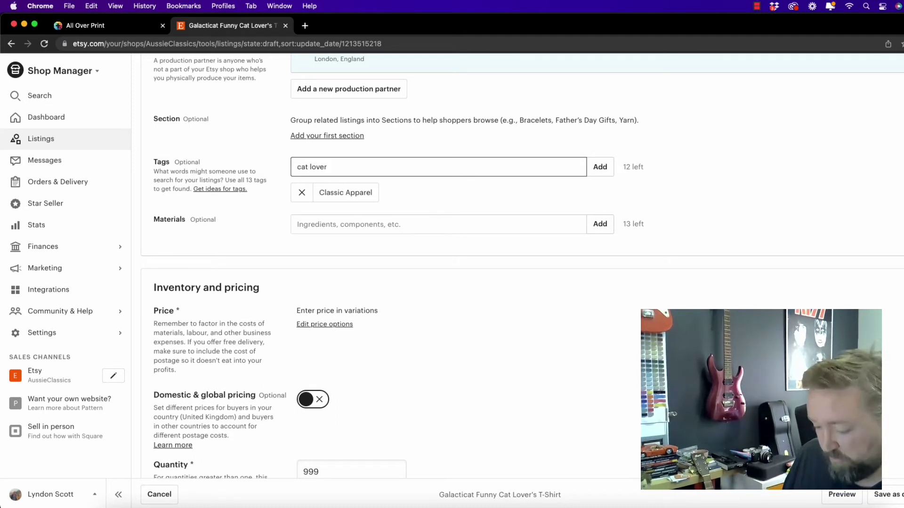
pyautogui.write('s, funny ca')
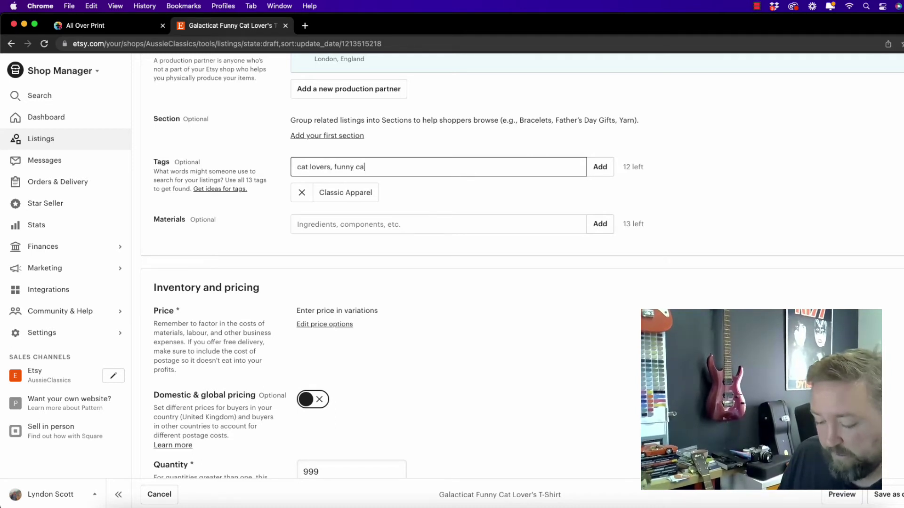
pyautogui.write('t t-shirt, ')
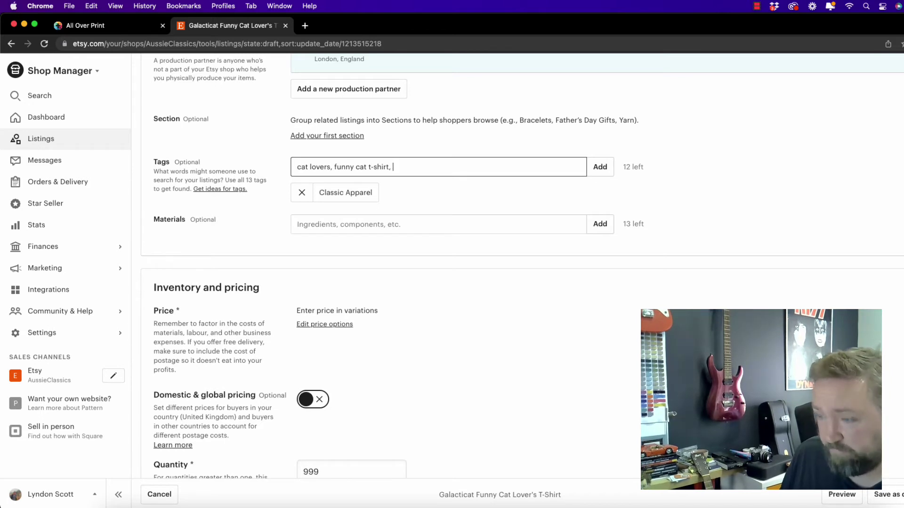
pyautogui.write('gift for cat lovers')
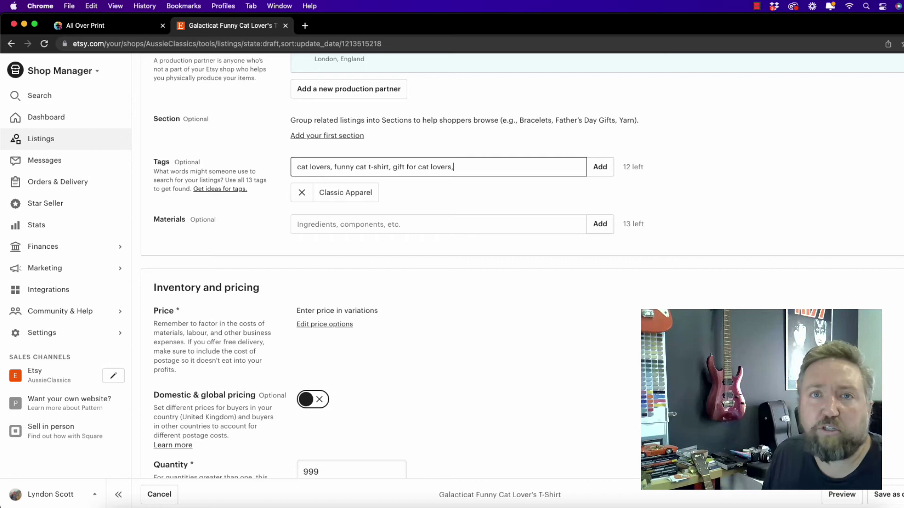
pyautogui.write(',')
pyautogui.press('BackSpace')
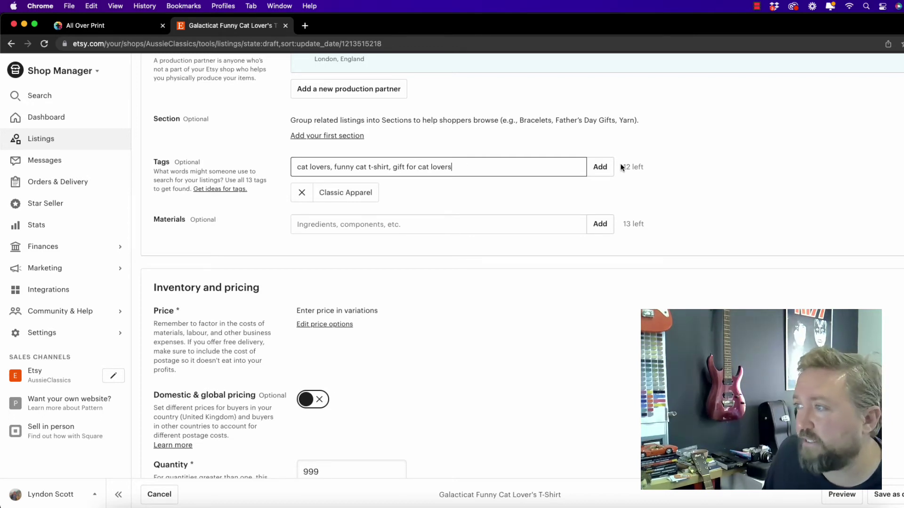
pyautogui.click(600, 166)
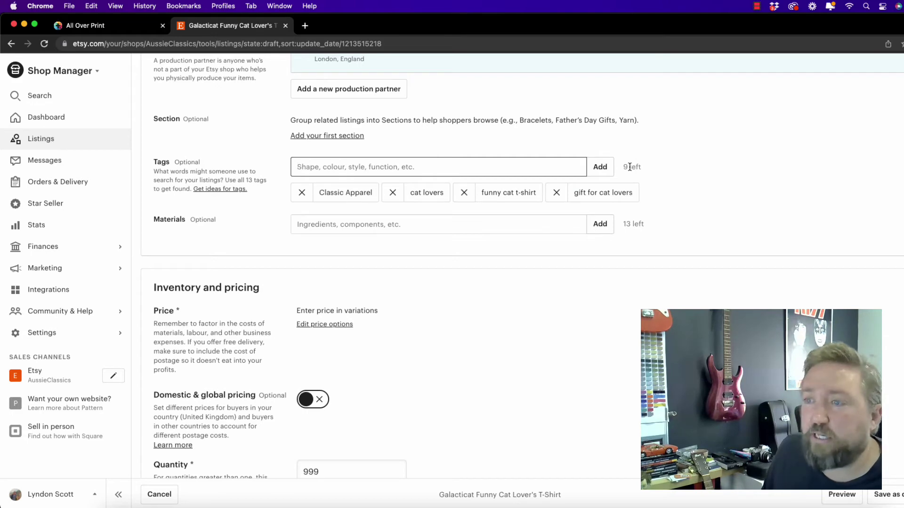
pyautogui.moveTo(653, 165); pyautogui.dragTo(617, 170)
pyautogui.click(656, 167)
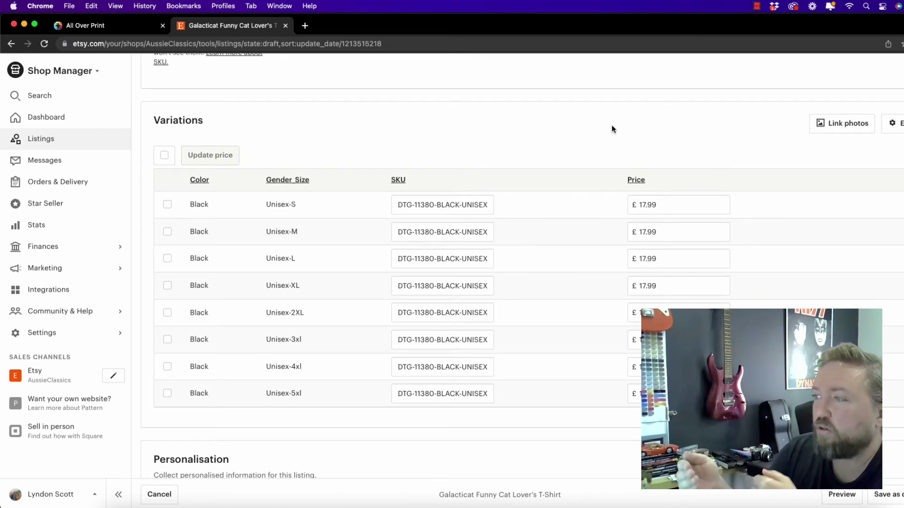
# - Change the Unisex-S variation price to £22.00
pyautogui.scroll(-1, 454, 165)
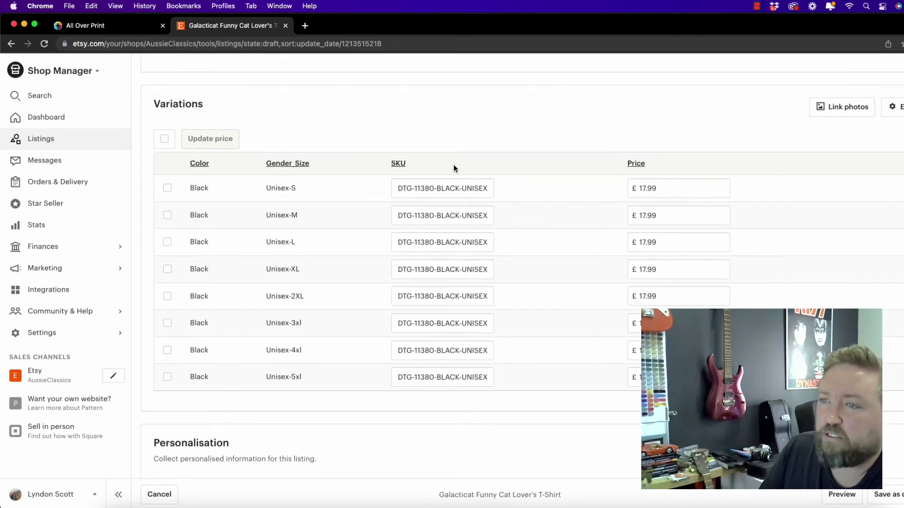
pyautogui.scroll(-1, 454, 168)
pyautogui.scroll(-1, 323, 268)
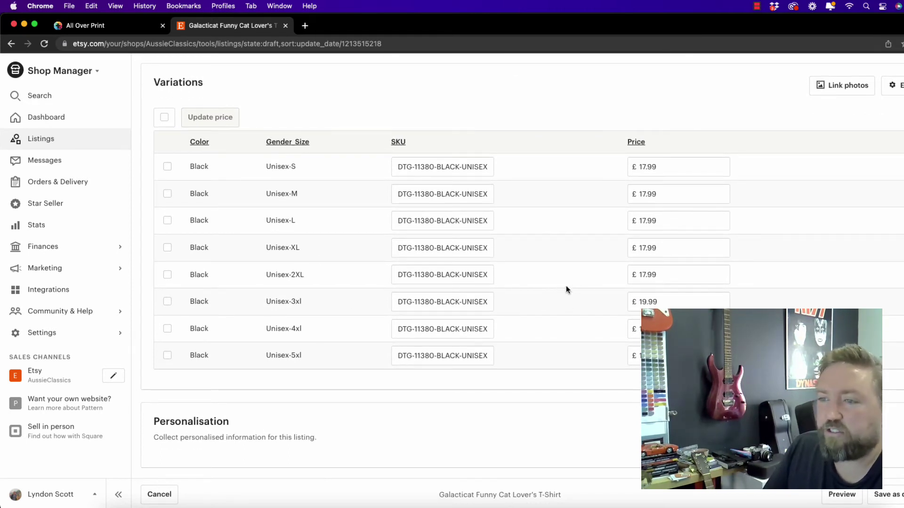
pyautogui.moveTo(304, 303); pyautogui.dragTo(275, 298)
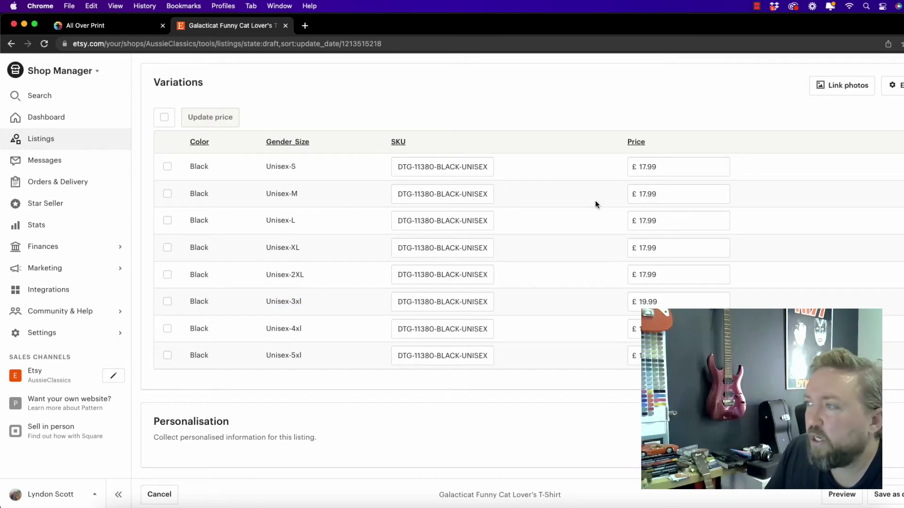
pyautogui.click(678, 165)
pyautogui.doubleClick(677, 169)
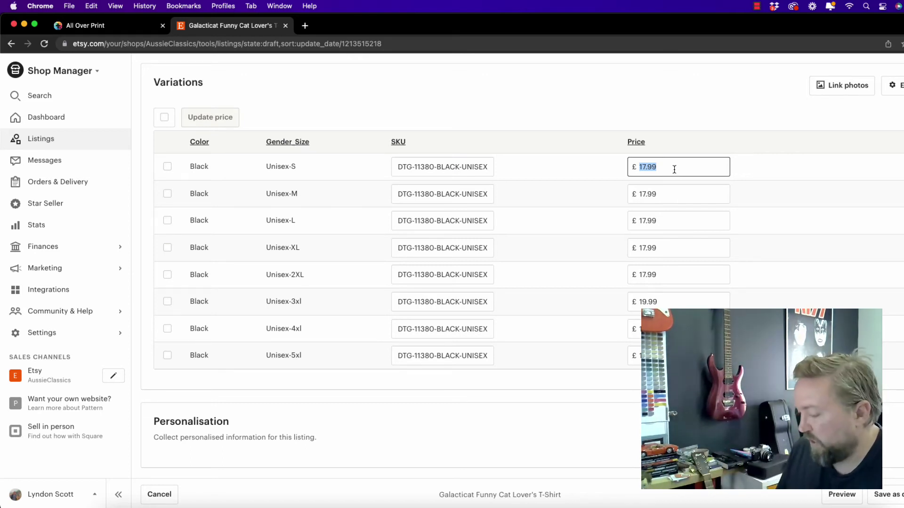
pyautogui.write('22')
# - Set the Unisex-M and Unisex-L prices to £22.00 and Unisex-3XL to £24.00
pyautogui.click(656, 193)
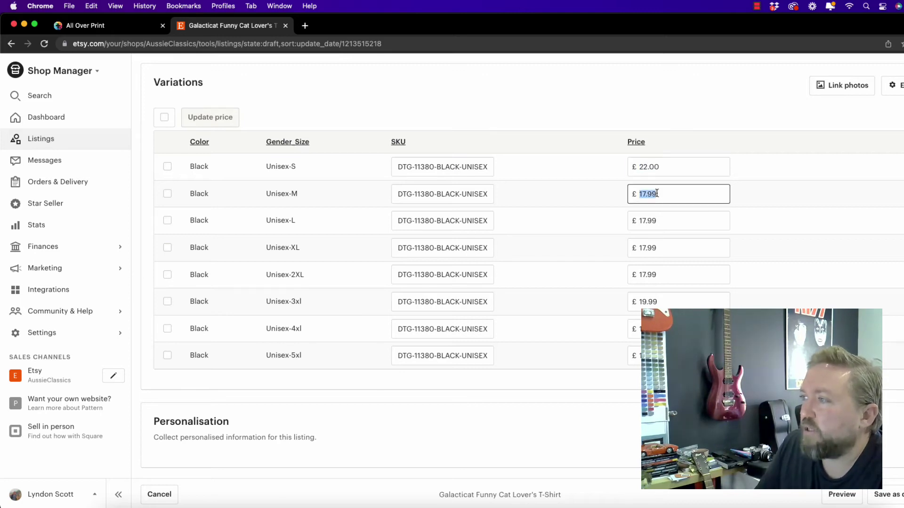
pyautogui.write('22')
pyautogui.click(656, 221)
pyautogui.click(668, 302)
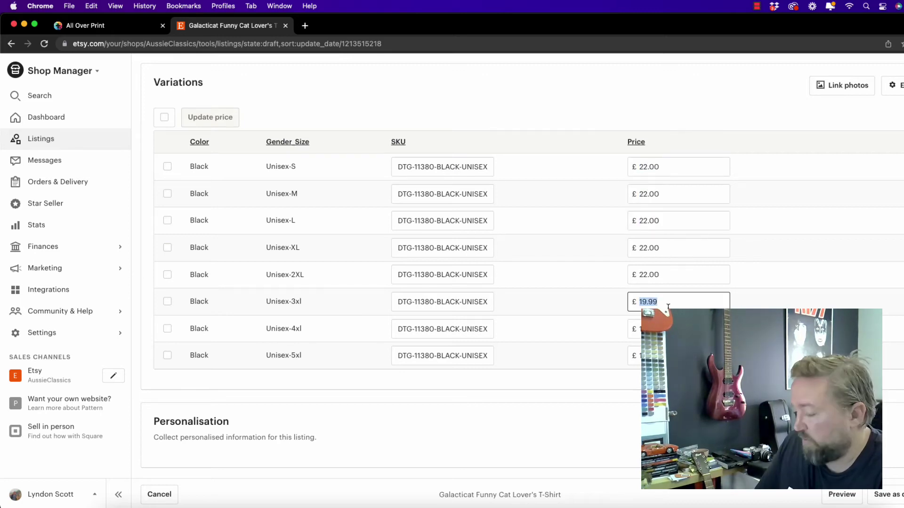
pyautogui.write('22.00')
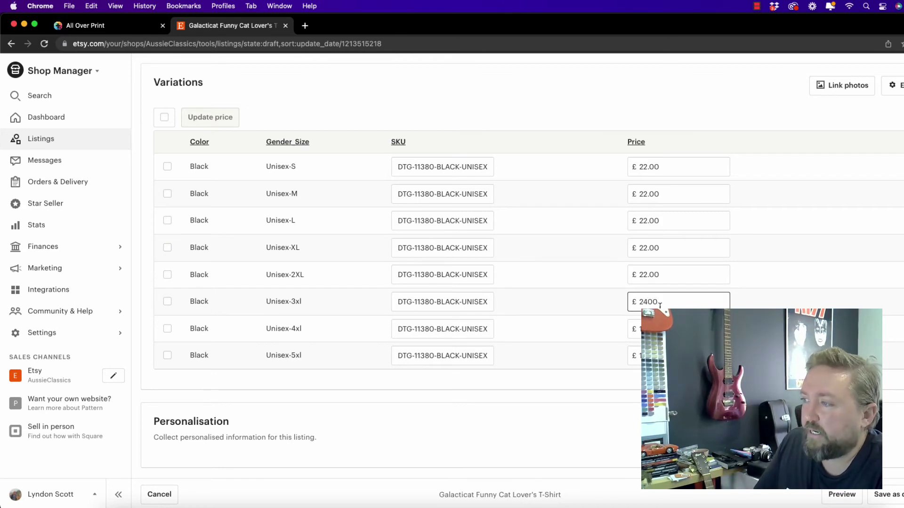
pyautogui.press('BackSpace')
pyautogui.press('BackSpace')
pyautogui.press('Tab')
pyautogui.press('Tab')
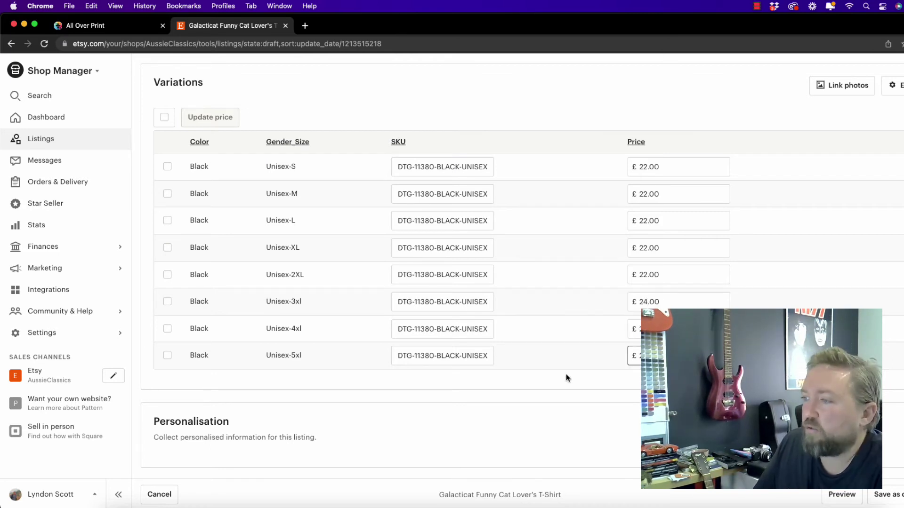
# - Enter 24 for the next size, then use custom delivery with the origin post code and 1-3 day processing
pyautogui.write('24')
pyautogui.scroll(-5, 556, 343)
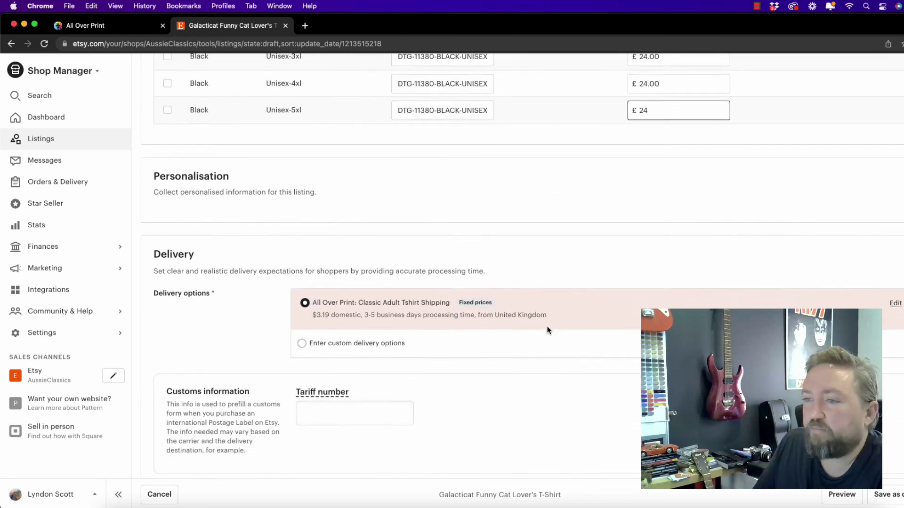
pyautogui.scroll(-1, 547, 330)
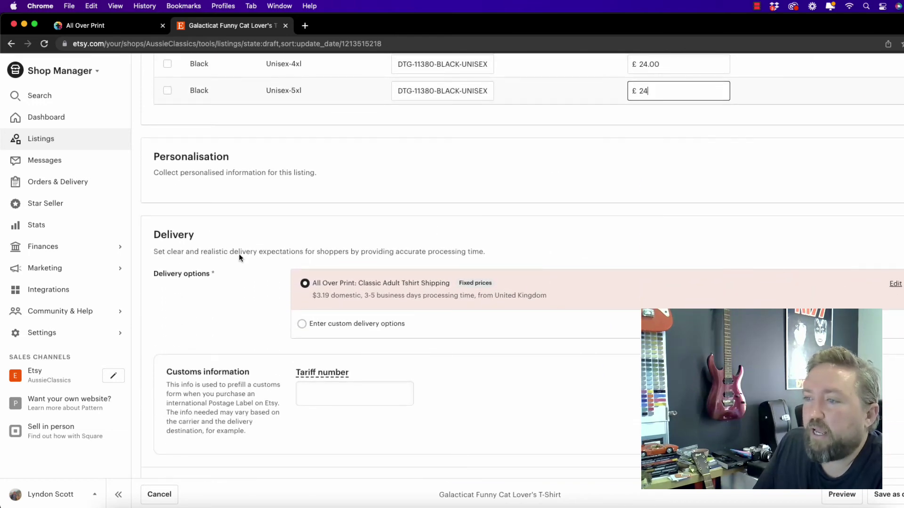
pyautogui.click(302, 324)
pyautogui.scroll(-3, 442, 277)
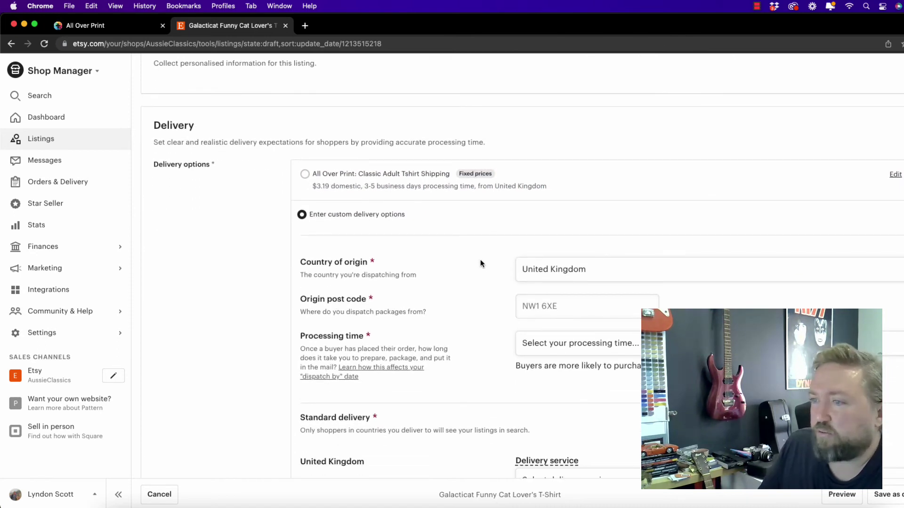
pyautogui.click(559, 311)
pyautogui.write('nw16xe')
pyautogui.click(576, 343)
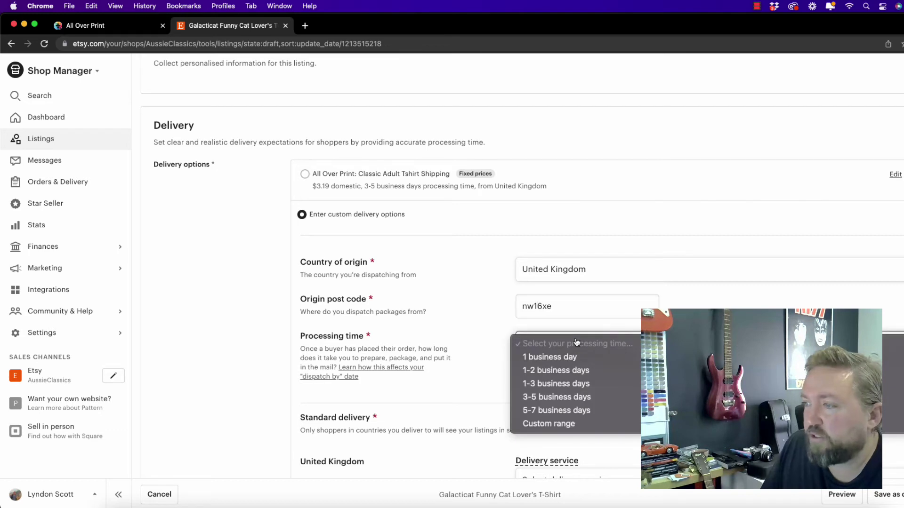
pyautogui.click(576, 383)
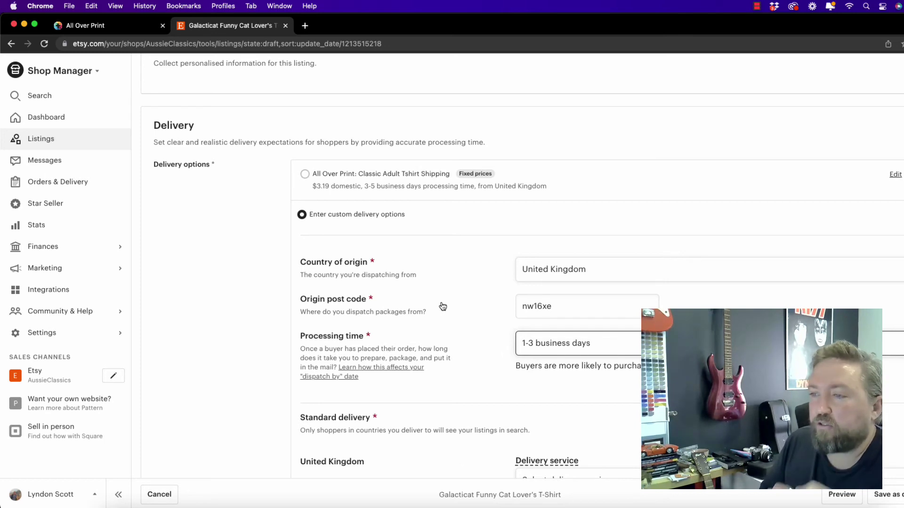
# - Set UK delivery to Royal Mail 2nd Class with free delivery
pyautogui.scroll(-3, 443, 306)
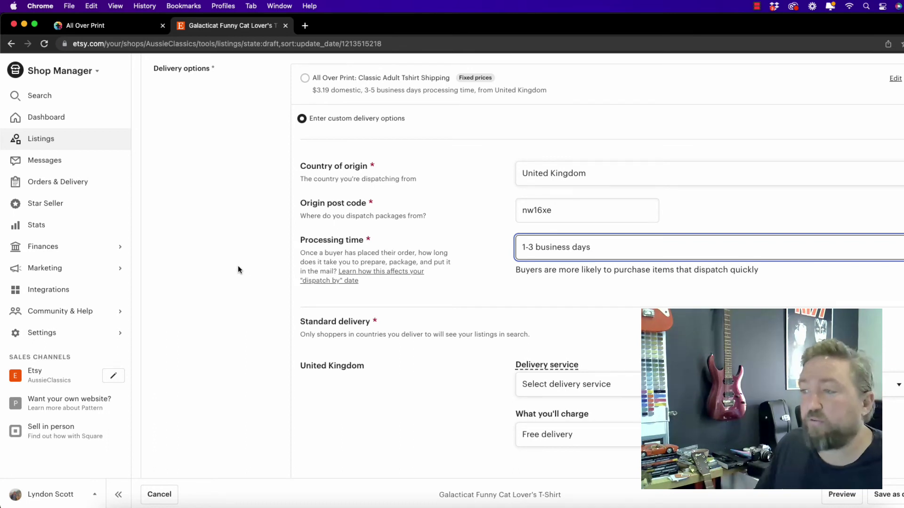
pyautogui.scroll(-1, 485, 250)
pyautogui.scroll(-3, 490, 306)
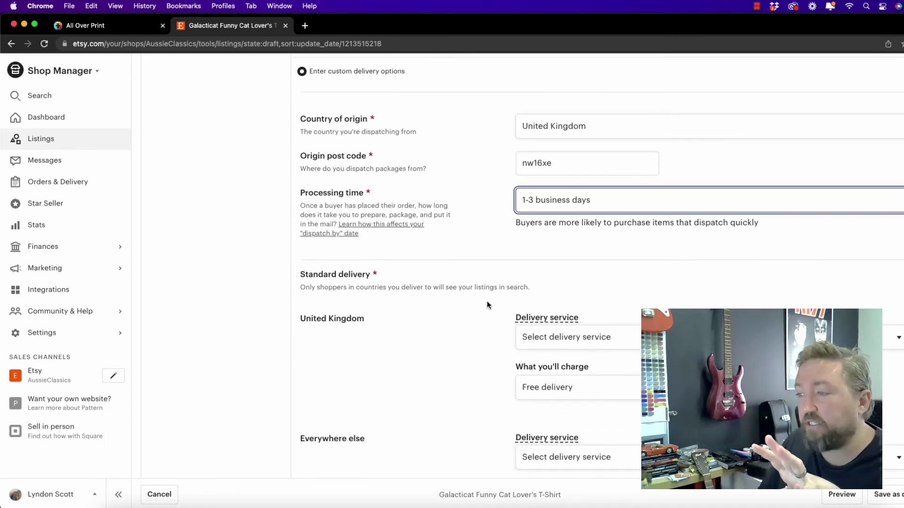
pyautogui.click(667, 266)
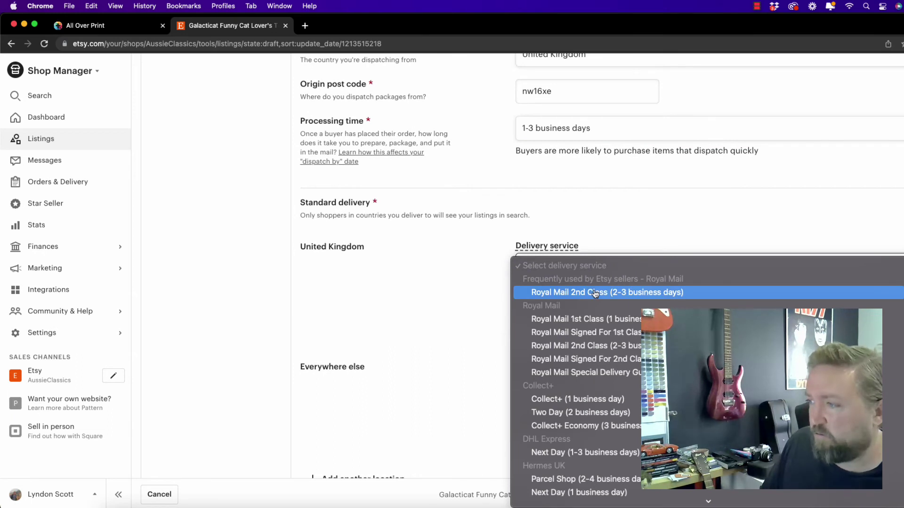
pyautogui.click(644, 292)
pyautogui.click(560, 316)
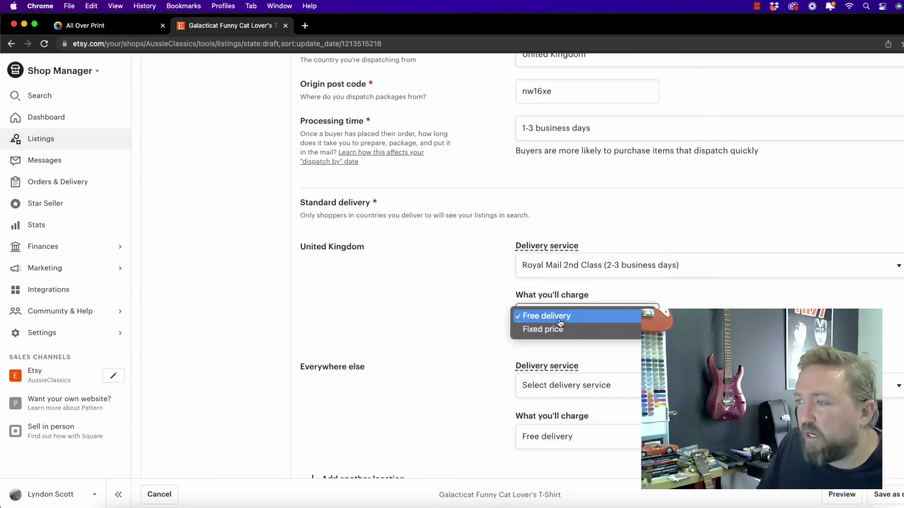
pyautogui.click(417, 292)
pyautogui.scroll(-3, 418, 293)
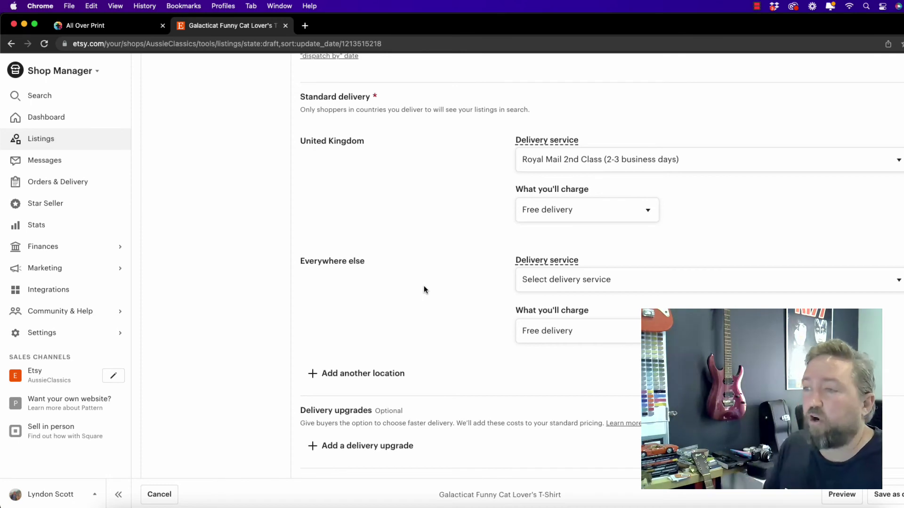
pyautogui.scroll(8, 424, 285)
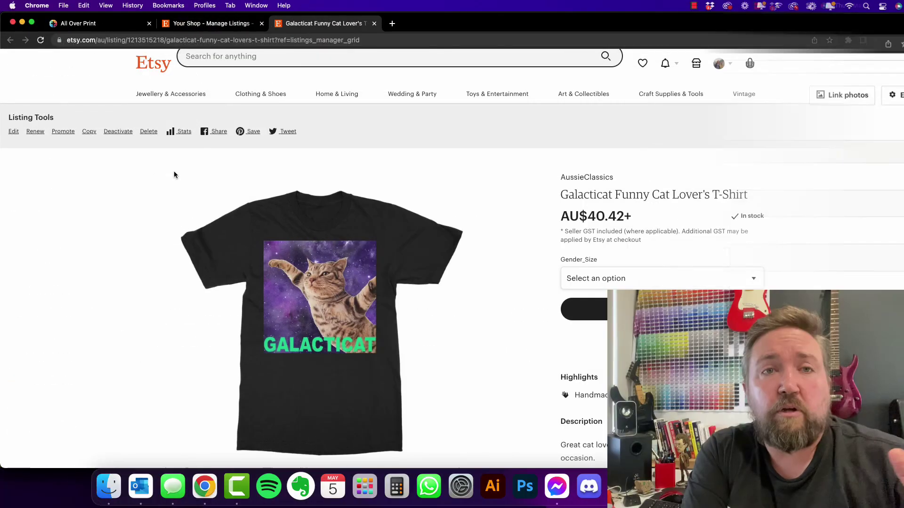